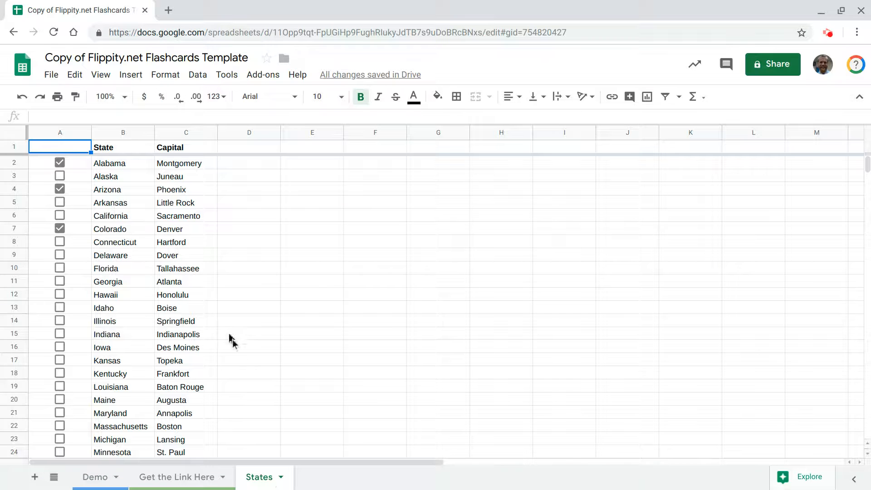
# Step: Tick the checkboxes for Connecticut and Delaware on the States sheet, and show the Demo sheet
pyautogui.click(59, 242)
pyautogui.click(58, 256)
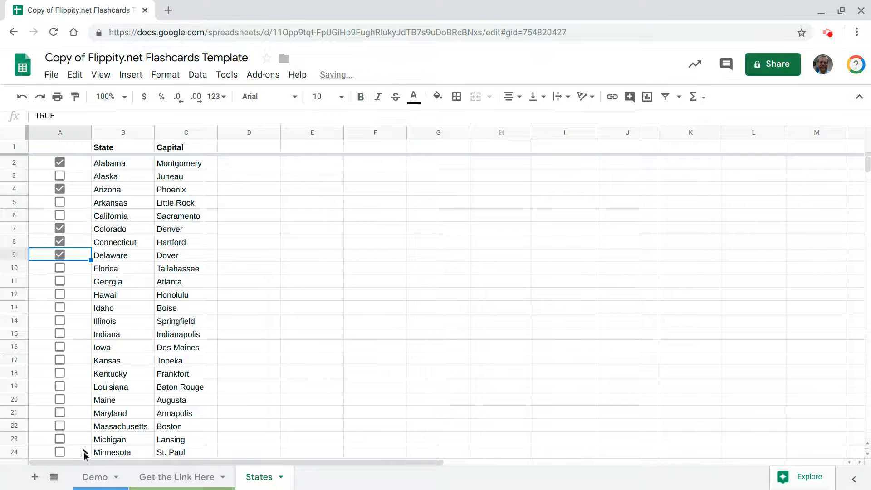
pyautogui.click(93, 476)
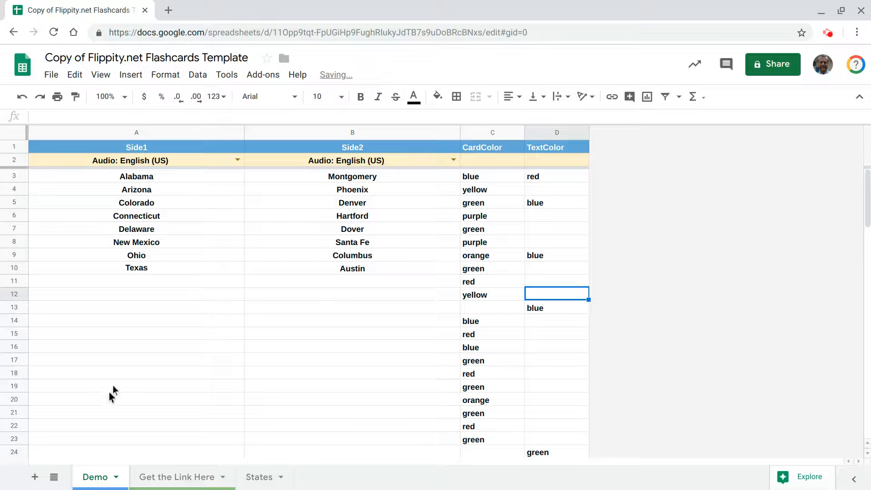
# Step: Check the newly added states on the Demo sheet and select the leftover CardColor and TextColor entries from row 11 down
pyautogui.click(179, 227)
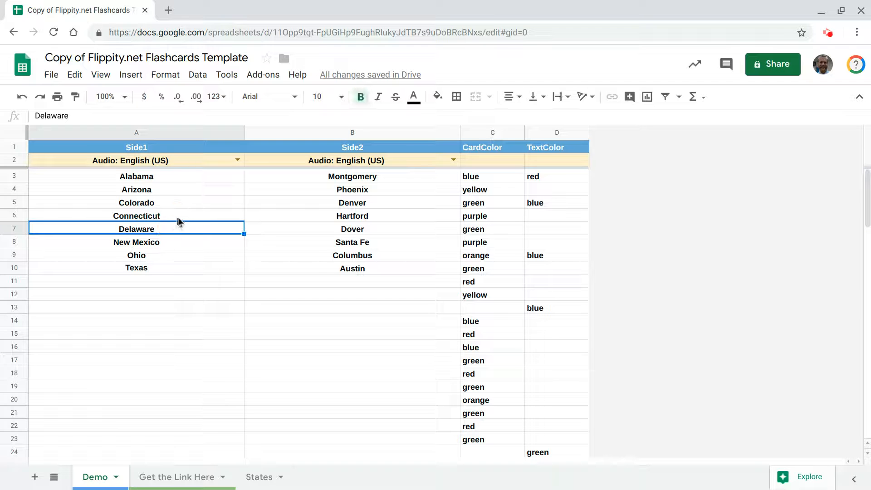
pyautogui.click(179, 219)
pyautogui.press('Down')
pyautogui.moveTo(471, 283); pyautogui.dragTo(538, 429)
pyautogui.scroll(3, 541, 405)
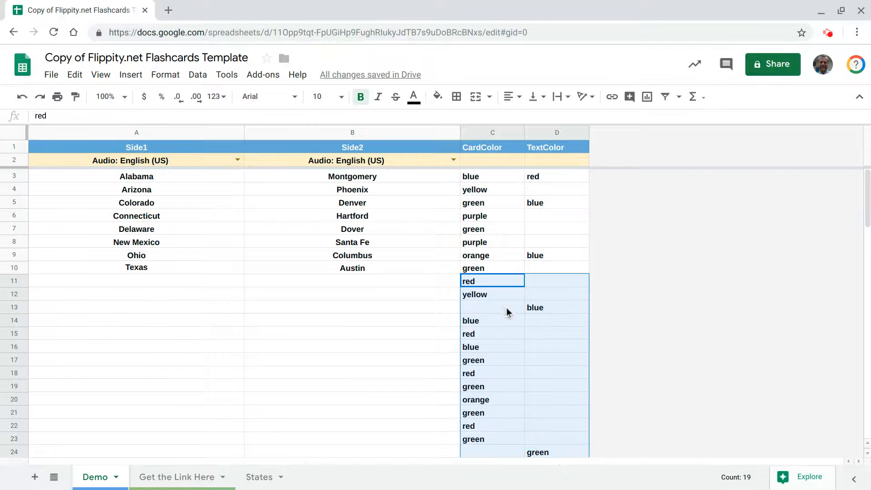
# Step: Open the Flippity flashcards link from the Get the Link Here sheet and examine the full list of cards
pyautogui.click(177, 477)
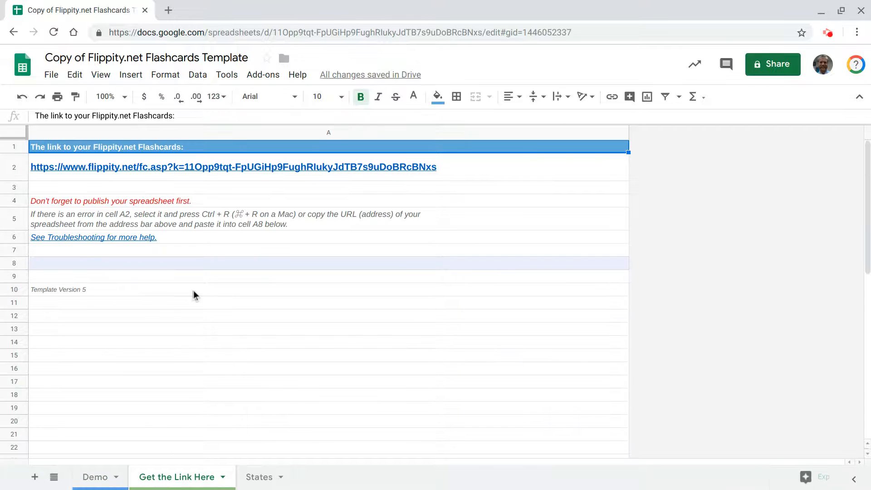
pyautogui.click(191, 176)
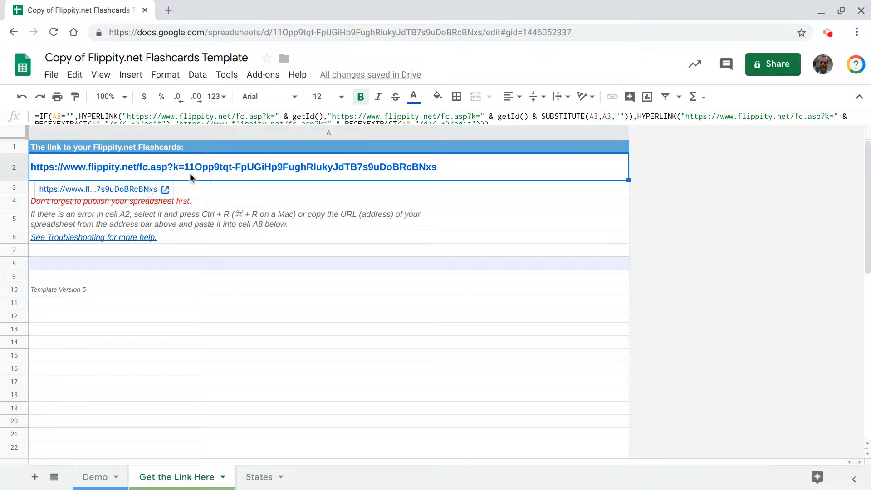
pyautogui.click(131, 191)
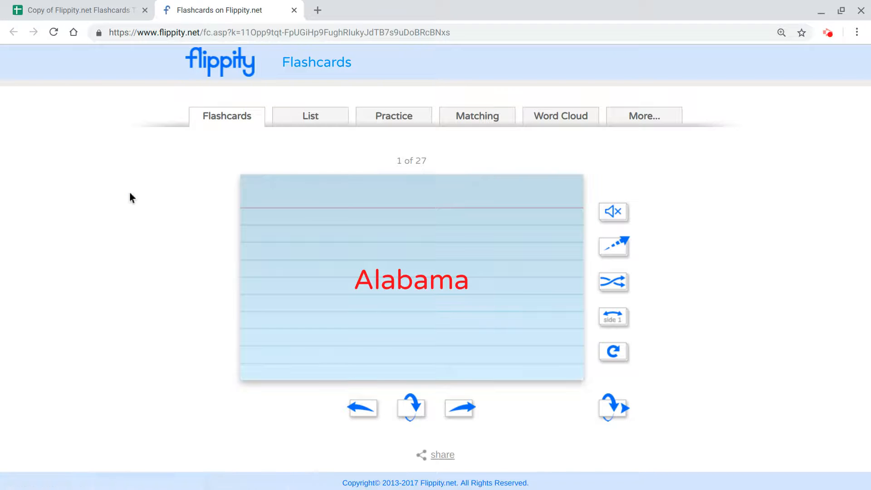
pyautogui.click(311, 117)
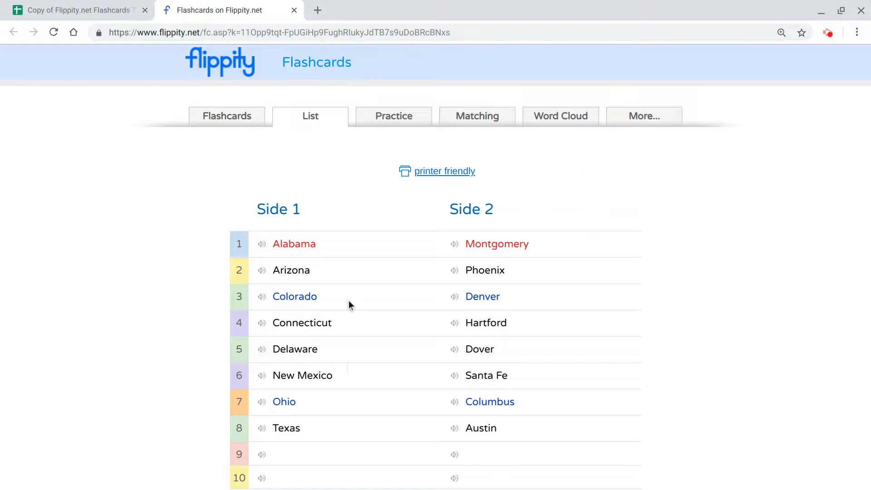
pyautogui.scroll(-1, 350, 363)
pyautogui.scroll(-5, 349, 363)
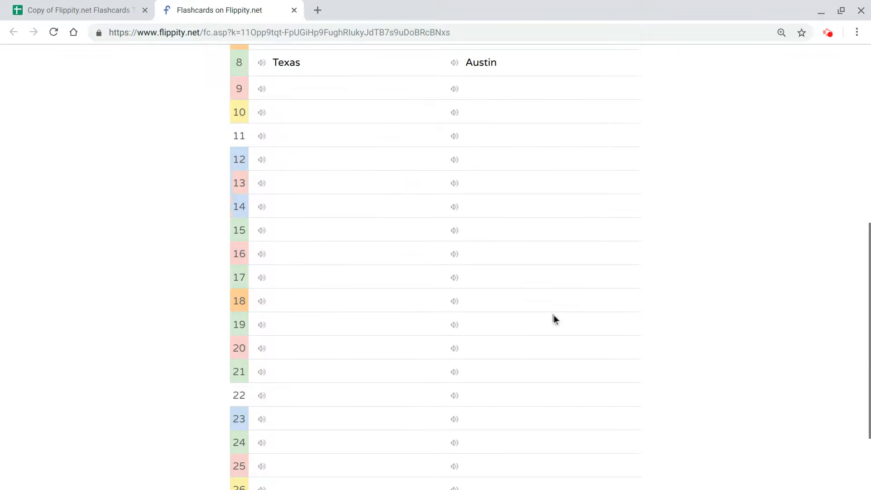
pyautogui.scroll(1, 462, 400)
pyautogui.scroll(5, 463, 397)
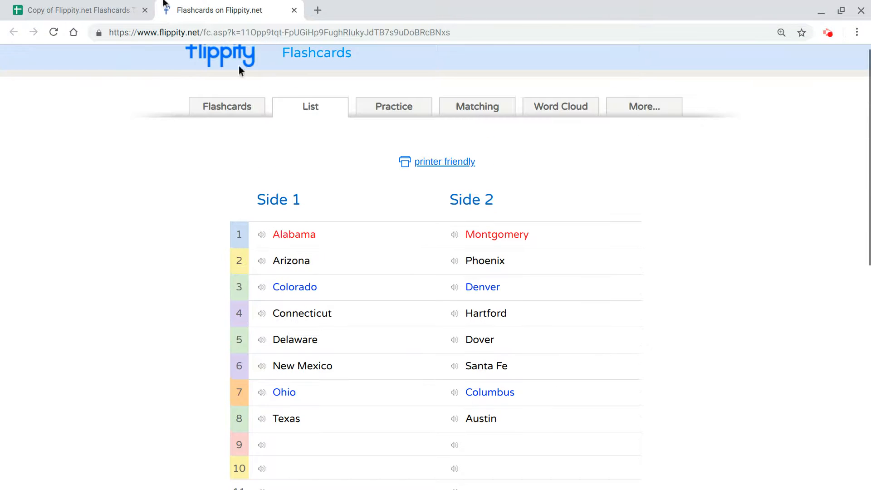
# Step: Clear the leftover CardColor and TextColor entries from row 11 down on the Demo sheet
pyautogui.click(73, 5)
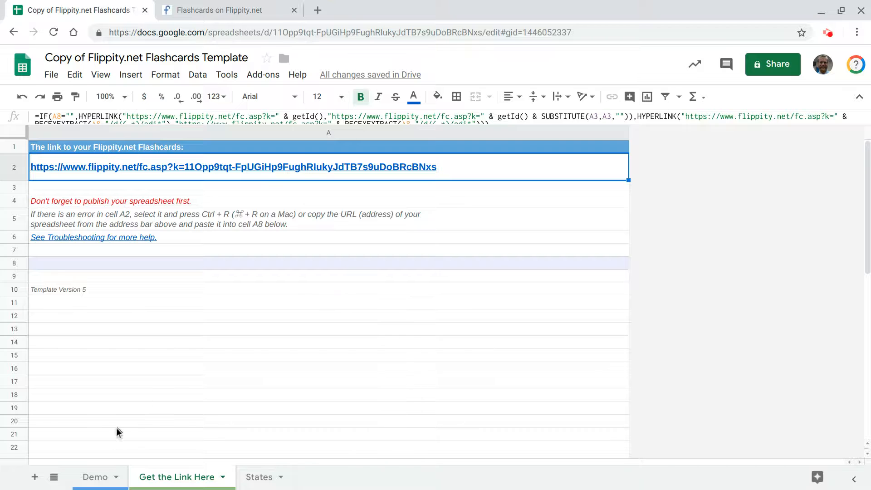
pyautogui.click(95, 476)
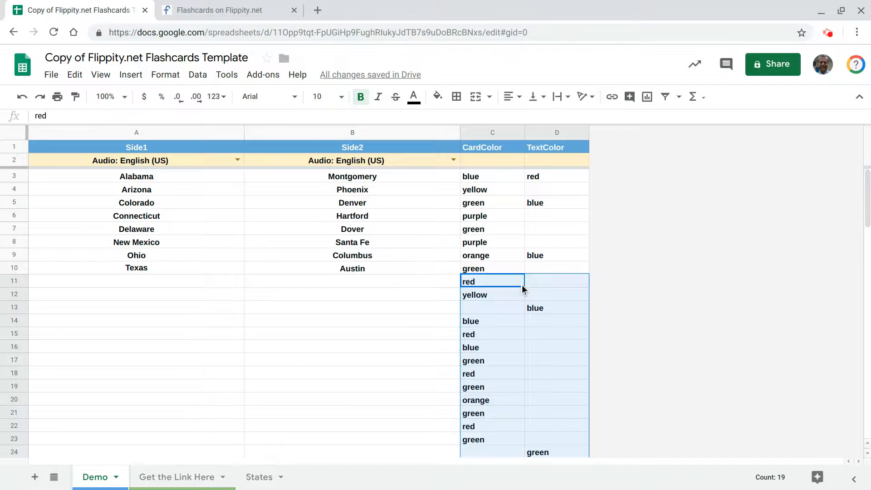
pyautogui.press('Delete')
pyautogui.scroll(-5, 482, 295)
pyautogui.scroll(5, 482, 295)
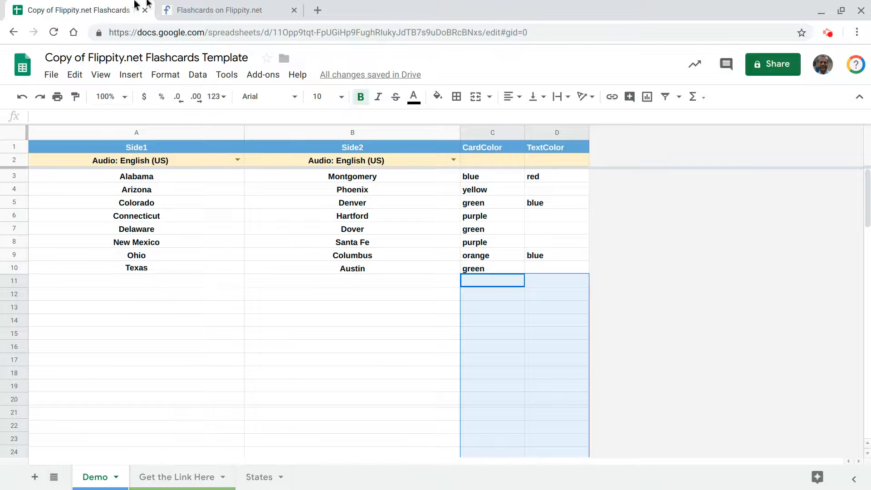
# Step: Reload the Flippity flashcards page and view its list of cards
pyautogui.click(192, 3)
pyautogui.hotkey('ctrl', 'r')
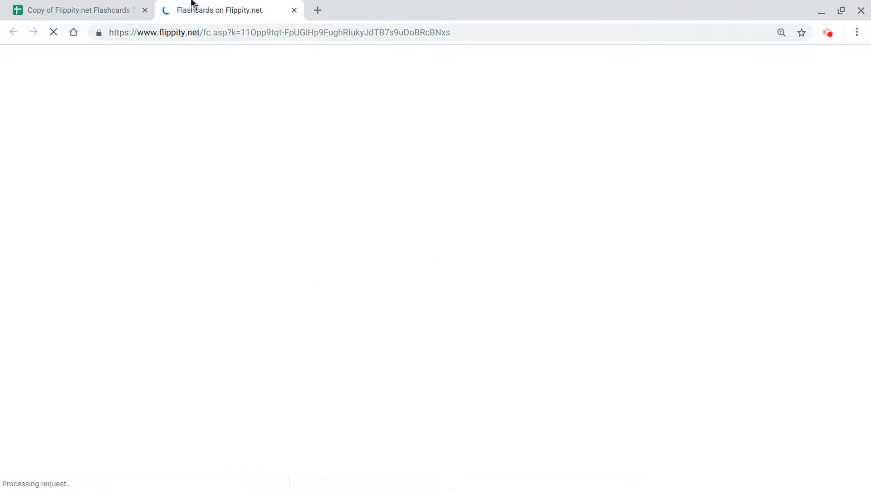
pyautogui.click(312, 120)
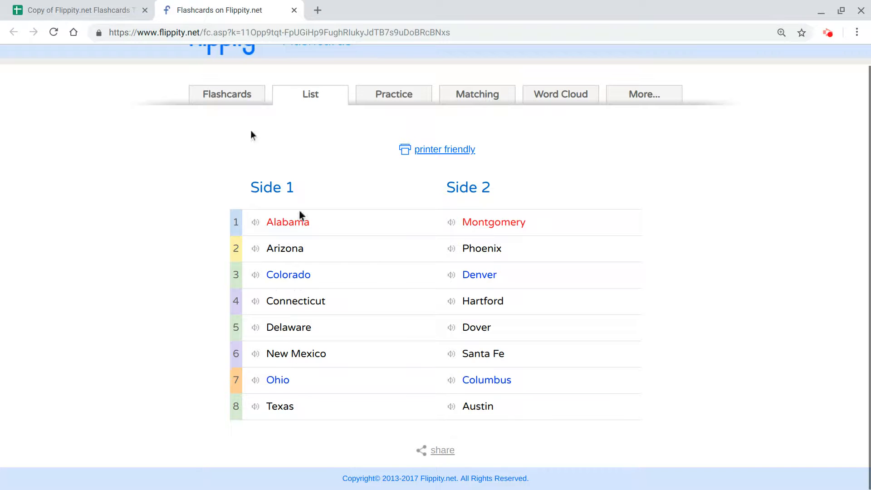
# Step: Tick California, Arkansas and Alaska on the States sheet, and compare the Demo sheet's rows with their colors
pyautogui.click(68, 10)
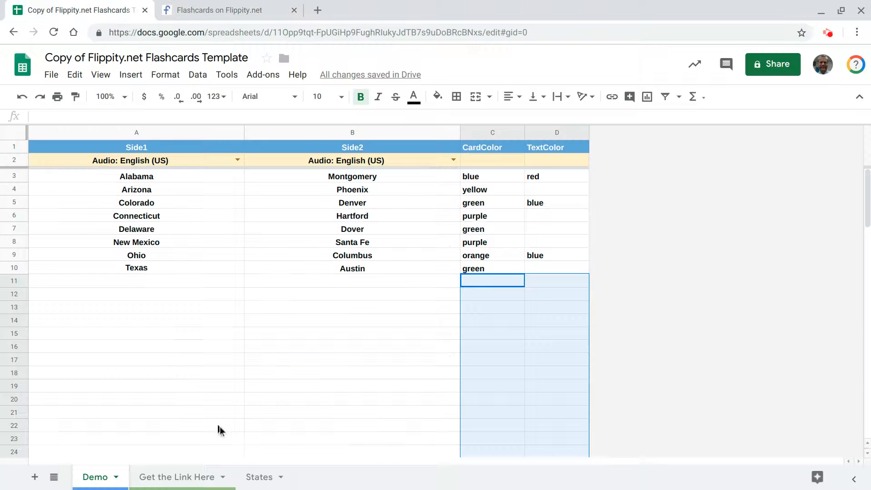
pyautogui.click(268, 477)
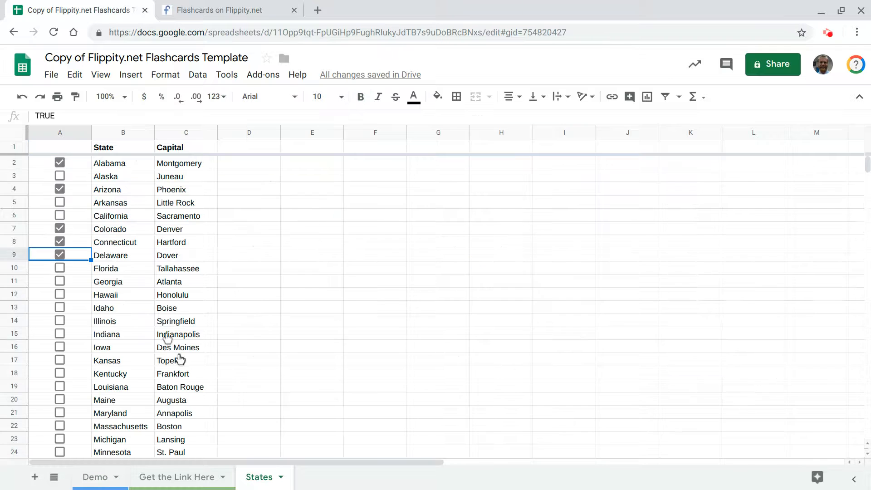
pyautogui.click(60, 215)
pyautogui.click(59, 202)
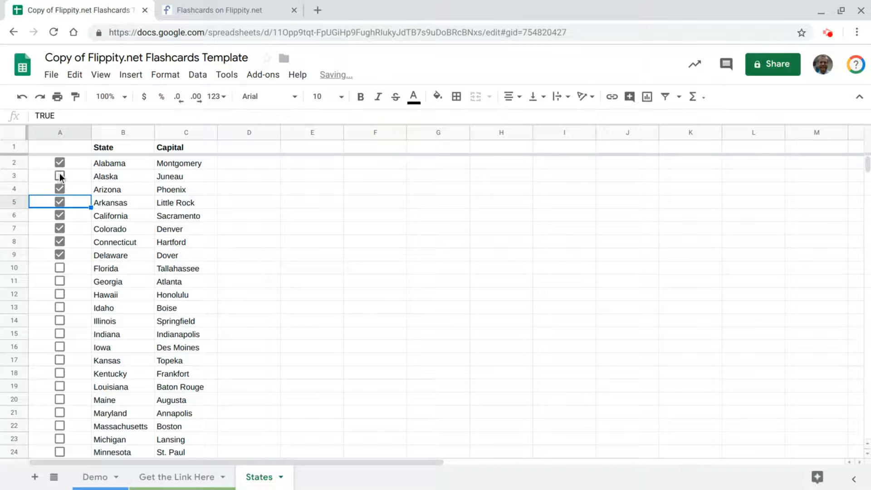
pyautogui.click(60, 177)
pyautogui.click(75, 477)
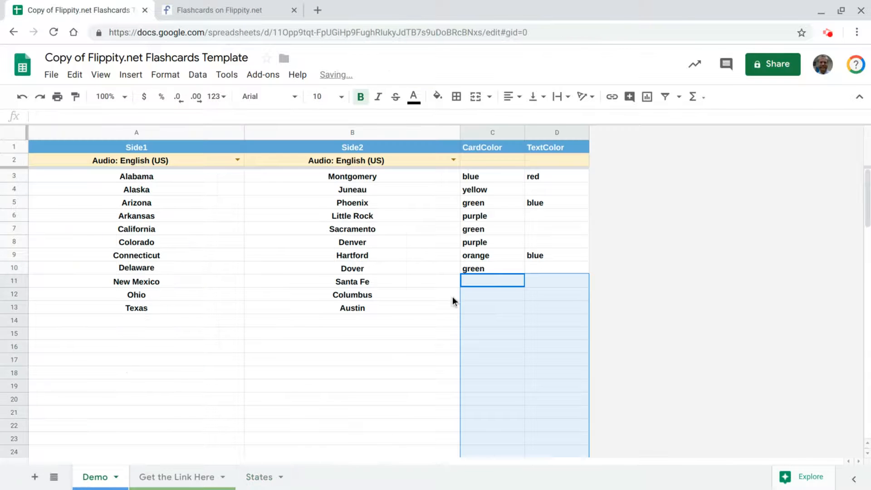
pyautogui.click(428, 306)
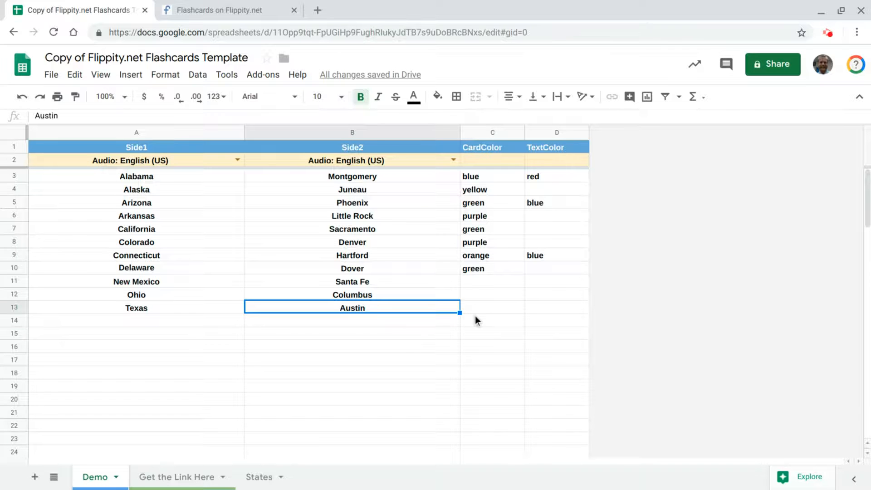
# Step: Undo the ticking of Alaska, Arkansas and California and the clearing of the color entries
pyautogui.hotkey('ctrl', 'z')
pyautogui.hotkey('ctrl', 'z')
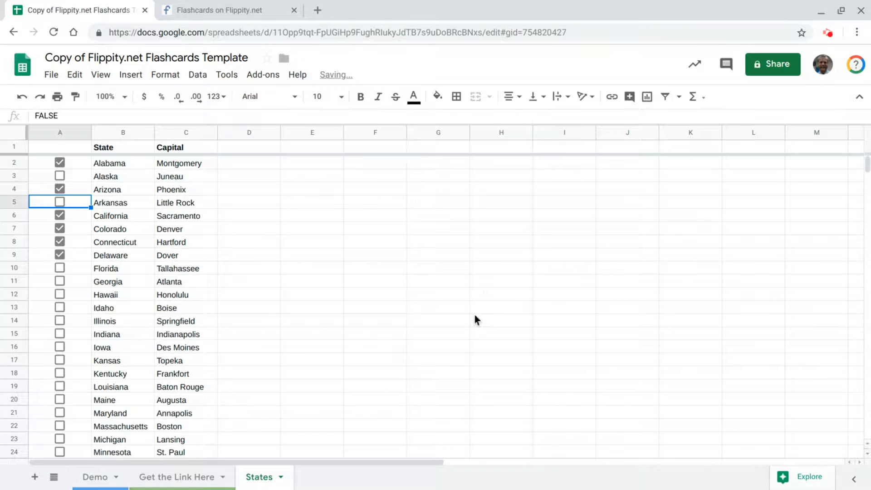
pyautogui.hotkey('ctrl', 'z')
pyautogui.hotkey('ctrl', 'z')
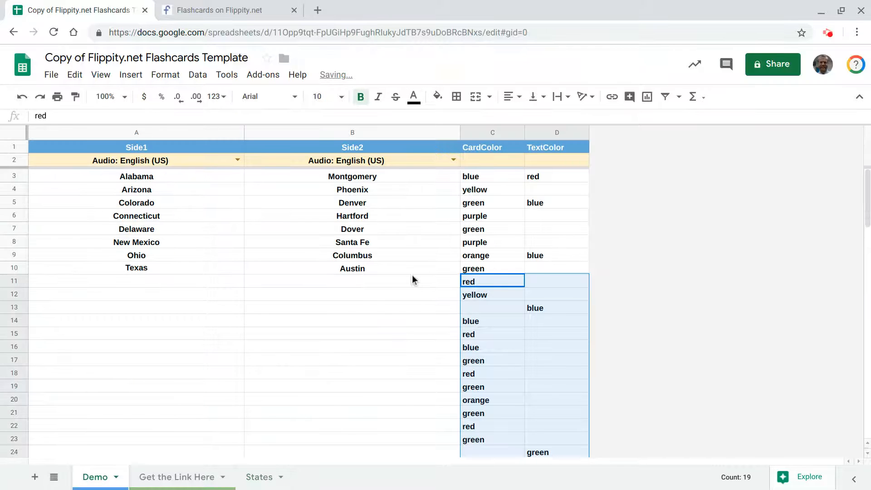
pyautogui.click(370, 327)
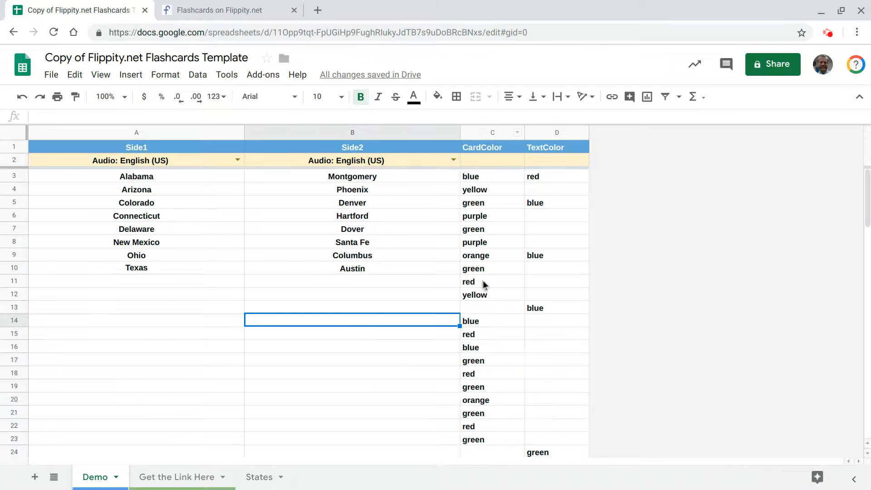
# Step: Add a new sheet, move it after the States sheet, and rename it "colors"
pyautogui.click(34, 477)
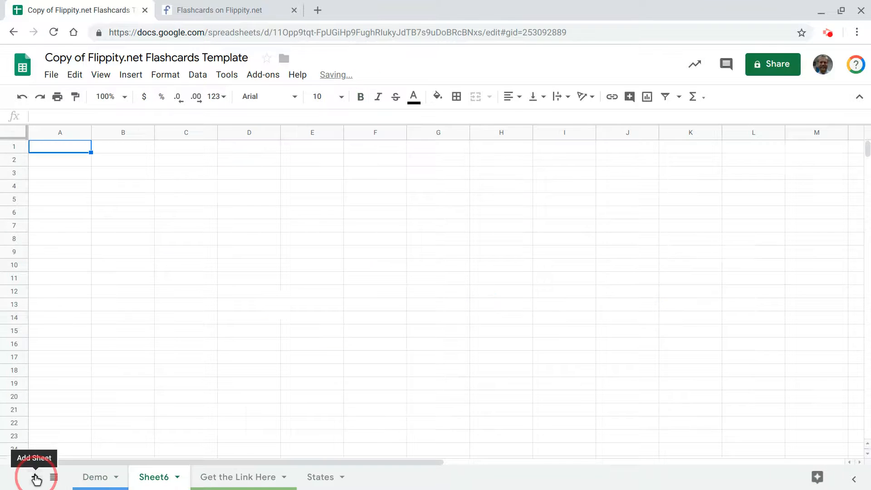
pyautogui.moveTo(154, 477); pyautogui.dragTo(361, 483)
pyautogui.moveTo(259, 472); pyautogui.dragTo(356, 476)
pyautogui.doubleClick(326, 477)
pyautogui.write('colors')
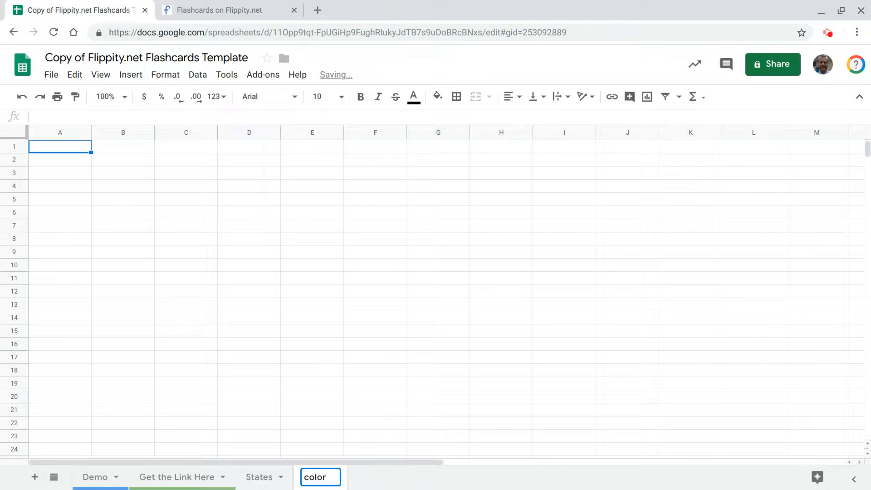
pyautogui.press('Return')
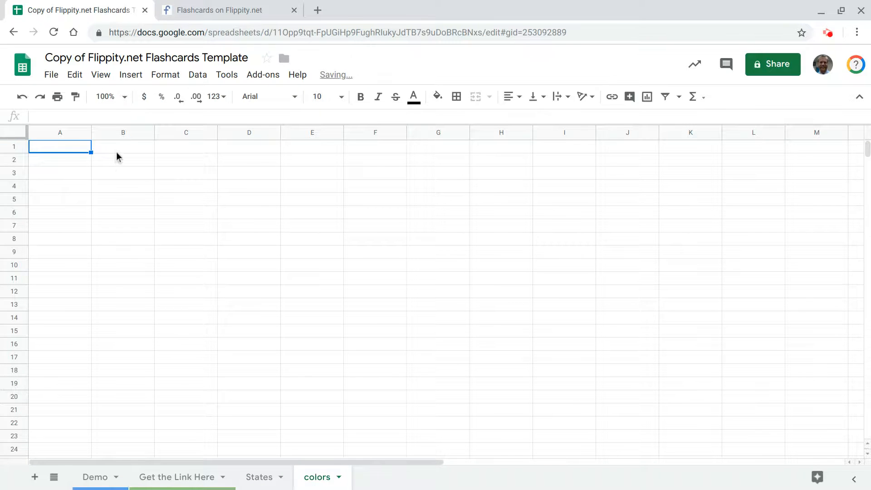
# Step: Enter =unique(Demo!C3:C24) in cell B1 of the colors sheet to list each card color once
pyautogui.click(117, 152)
pyautogui.write('=')
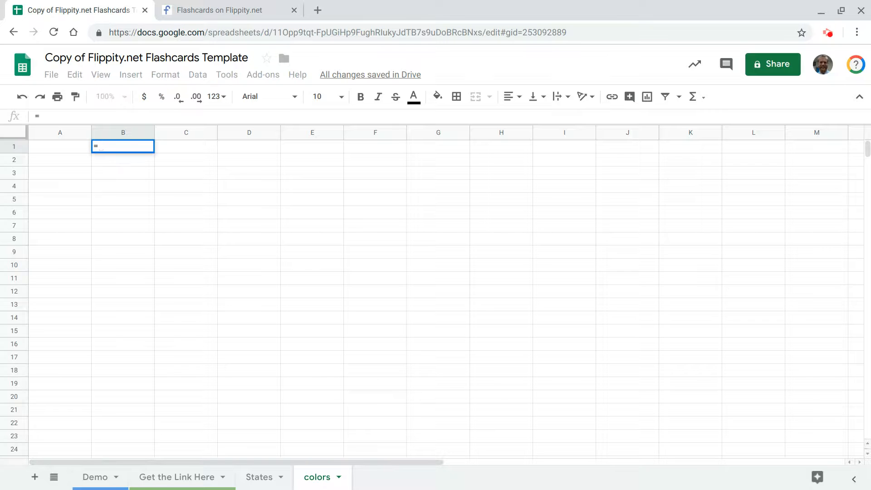
pyautogui.write('unique')
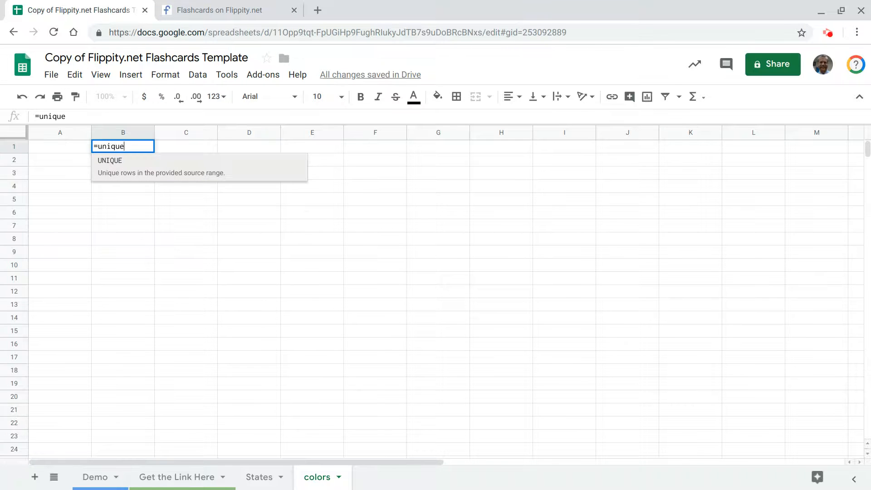
pyautogui.write('(')
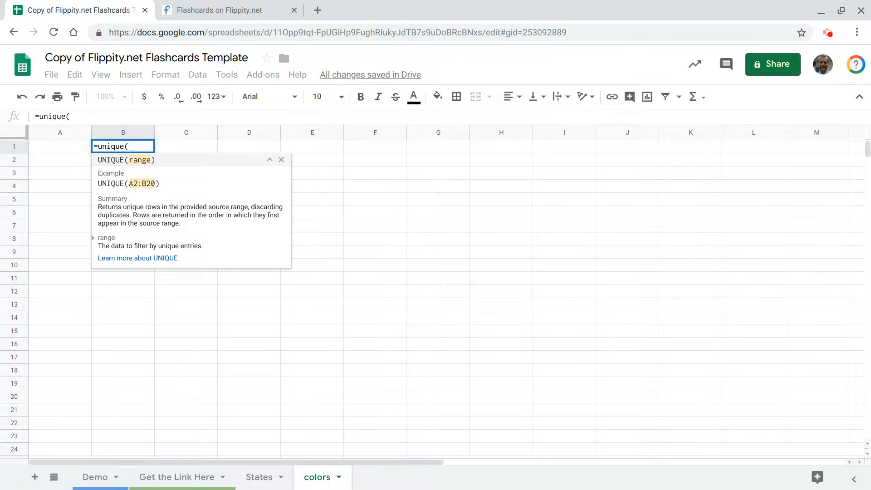
pyautogui.click(99, 477)
pyautogui.moveTo(474, 177); pyautogui.dragTo(486, 363)
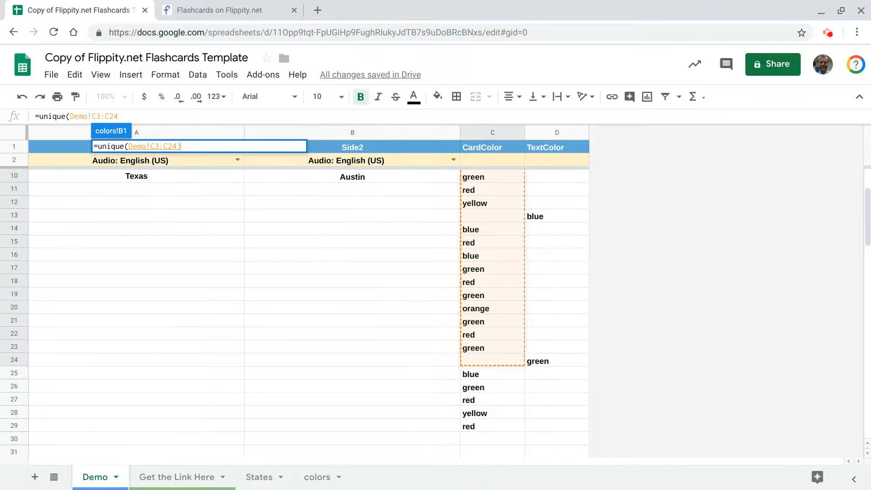
pyautogui.write(')')
pyautogui.press('Return')
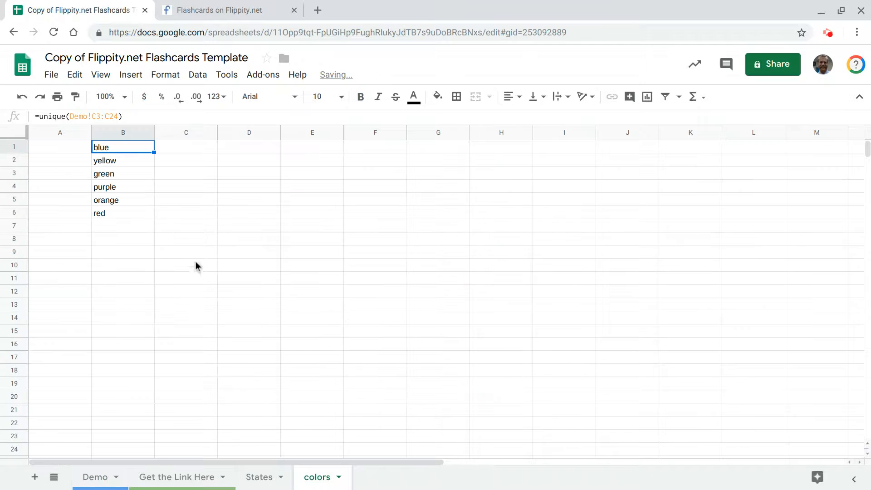
# Step: Replace the UNIQUE formula results in B1:B6 of the colors sheet with their plain values
pyautogui.moveTo(124, 149); pyautogui.dragTo(124, 220)
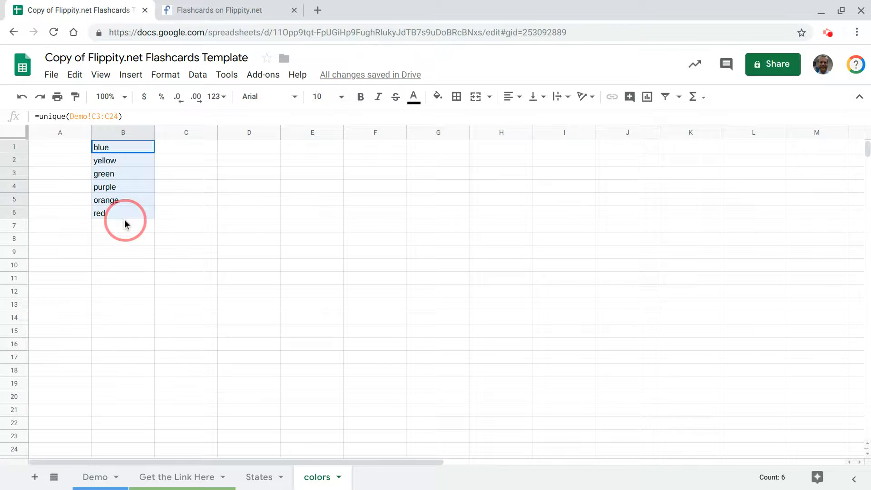
pyautogui.hotkey('ctrl', 'c')
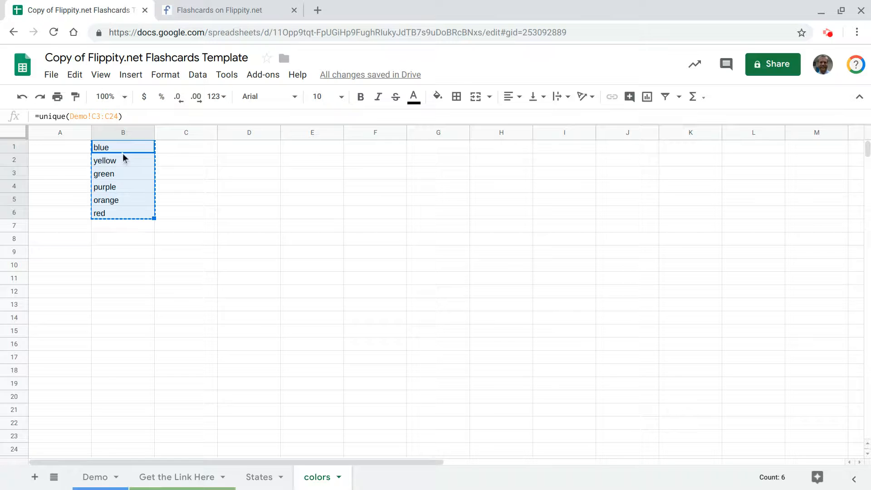
pyautogui.click(171, 148)
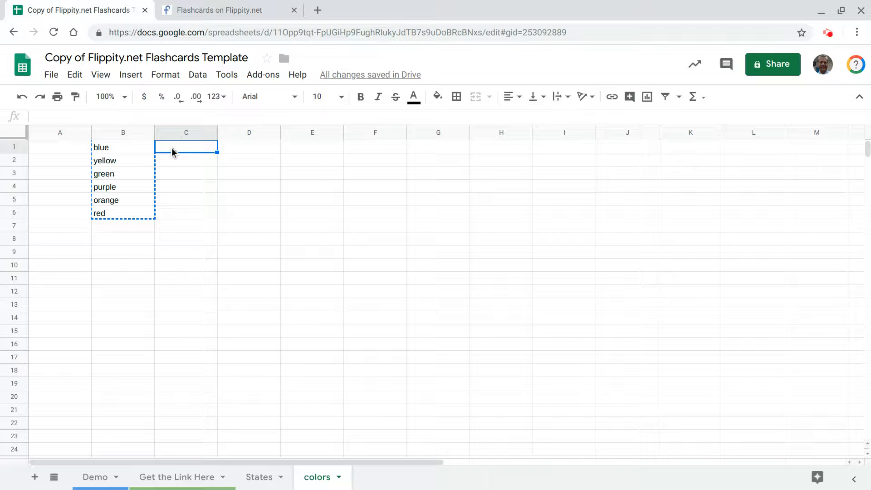
pyautogui.click(119, 151)
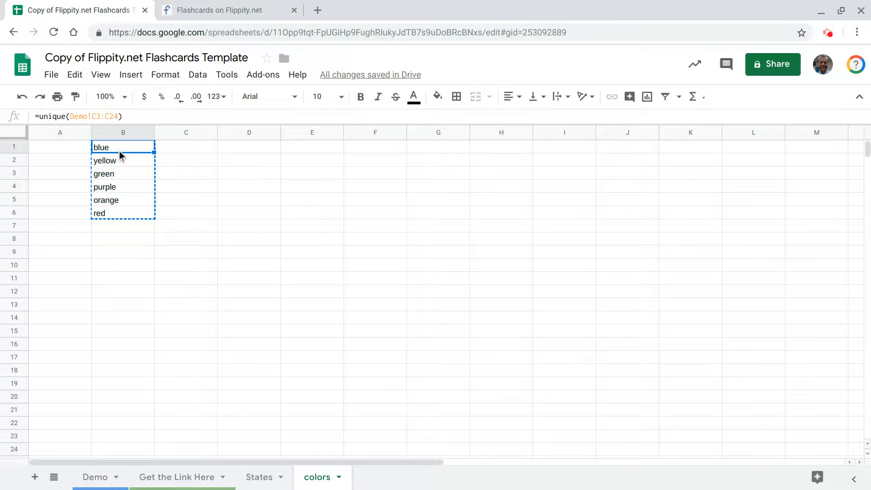
pyautogui.hotkey('ctrl', 'shift', 'v')
pyautogui.click(182, 164)
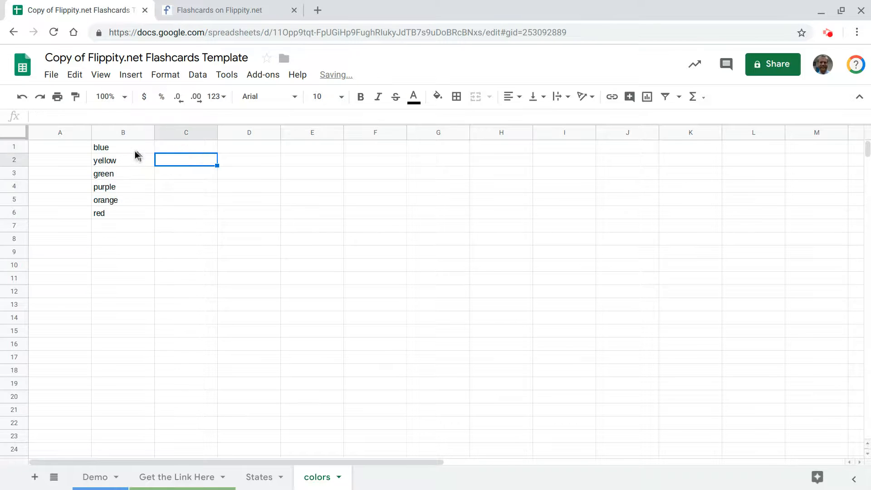
# Step: Add "white" in cell B7, below the last color of the list
pyautogui.click(105, 225)
pyautogui.write('white')
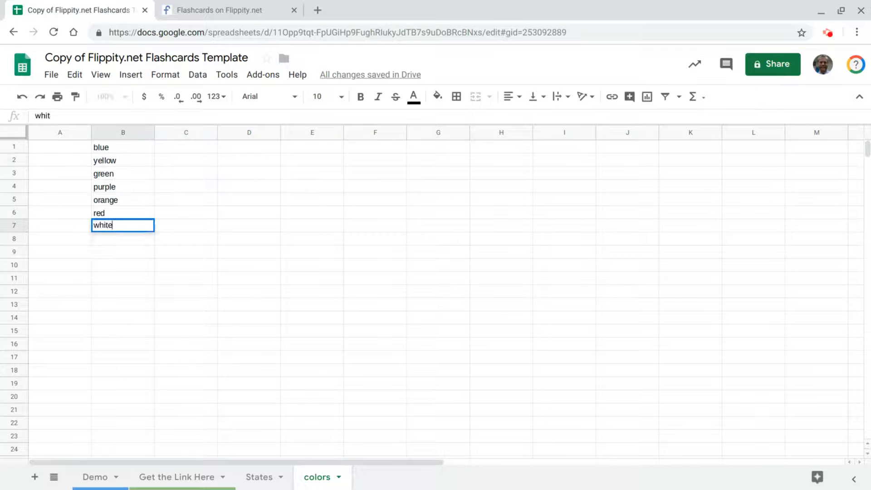
pyautogui.press('Return')
# Step: Number the colors 1 to 7 in cells A1 to A7, one number beside each color
pyautogui.press('Left')
pyautogui.press('Up')
pyautogui.press('Up')
pyautogui.press('Up')
pyautogui.press('Up')
pyautogui.press('Up')
pyautogui.press('Up')
pyautogui.press('Up')
pyautogui.write('1')
pyautogui.press('Return')
pyautogui.write('2')
pyautogui.press('Return')
pyautogui.write('3')
pyautogui.press('Return')
pyautogui.write('4')
pyautogui.press('Return')
pyautogui.write('5')
pyautogui.press('Return')
pyautogui.write('6')
pyautogui.press('Return')
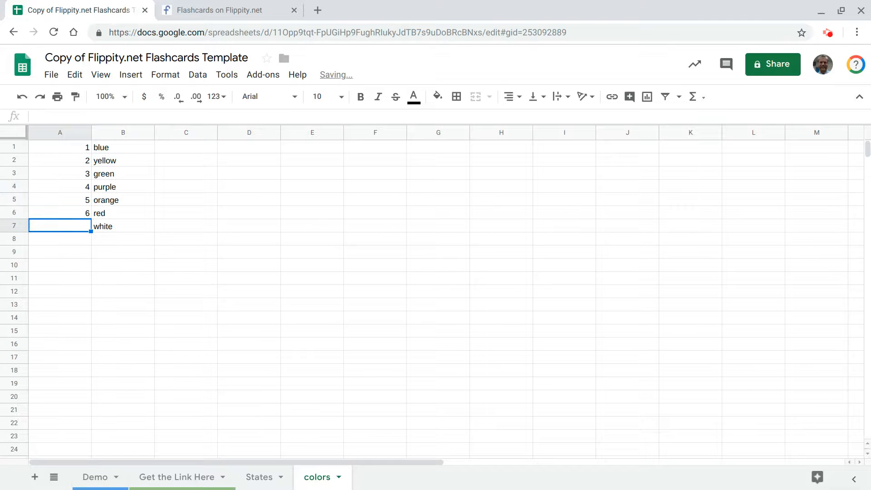
pyautogui.write('7')
pyautogui.press('Return')
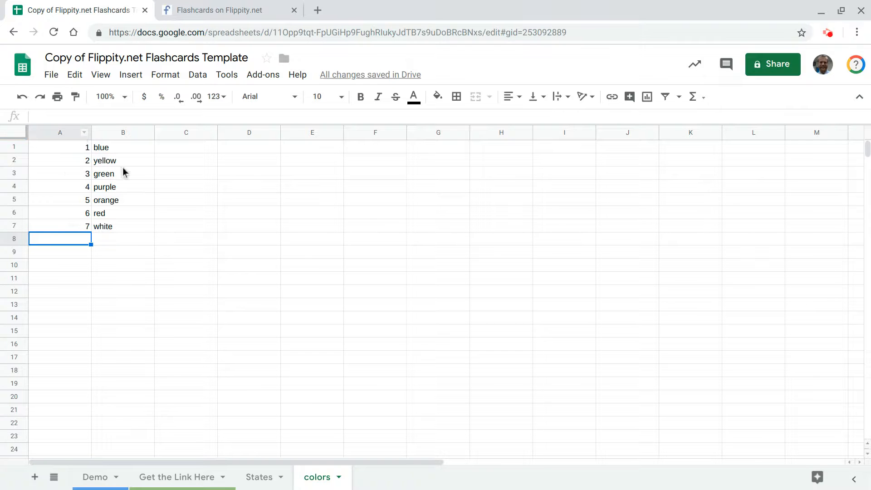
# Step: Clear all entries under CardColor and TextColor on the Demo sheet, from row 3 downward
pyautogui.click(95, 477)
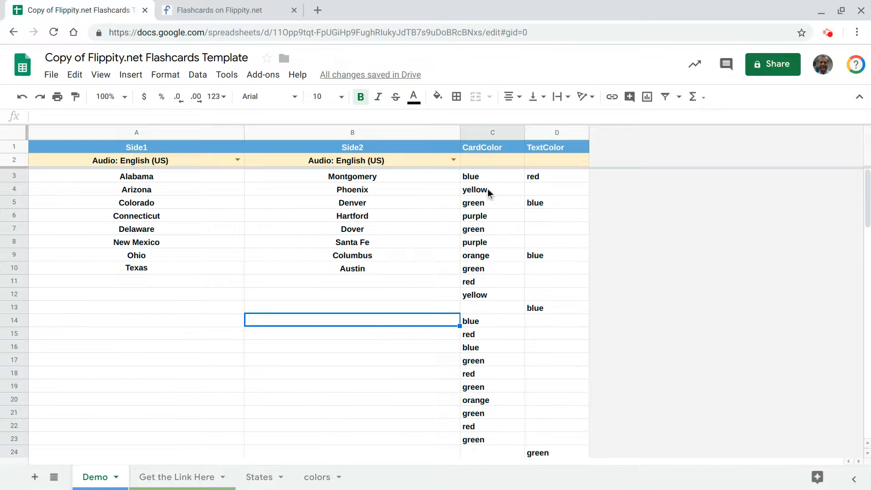
pyautogui.moveTo(485, 179); pyautogui.dragTo(530, 450)
pyautogui.press('Delete')
pyautogui.scroll(5, 535, 323)
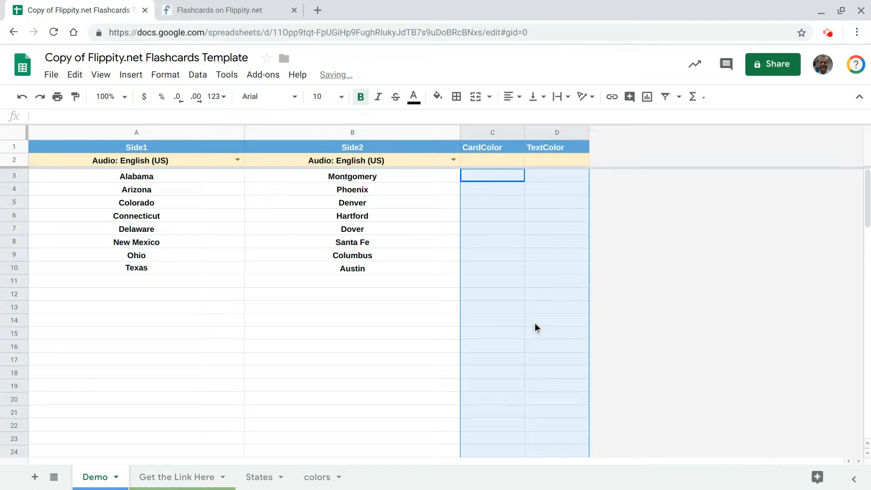
pyautogui.click(549, 266)
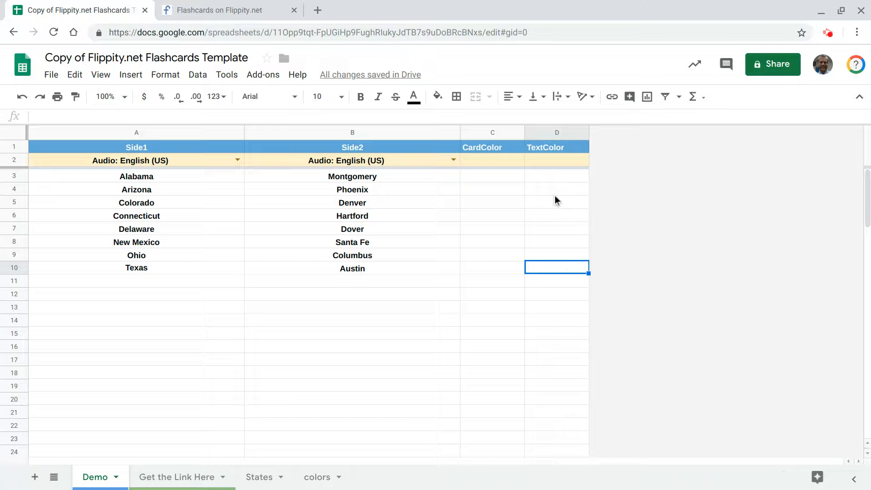
# Step: Begin a formula in C3, the first CardColor cell of the Demo sheet
pyautogui.click(487, 178)
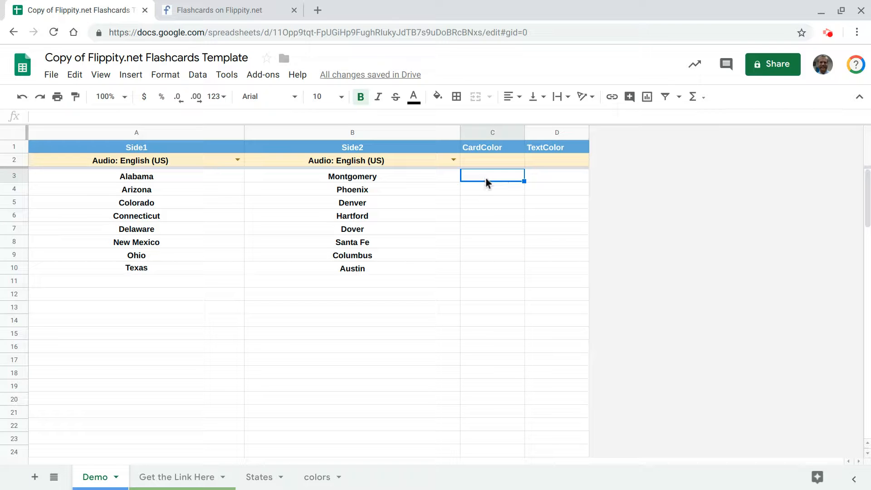
pyautogui.write('=')
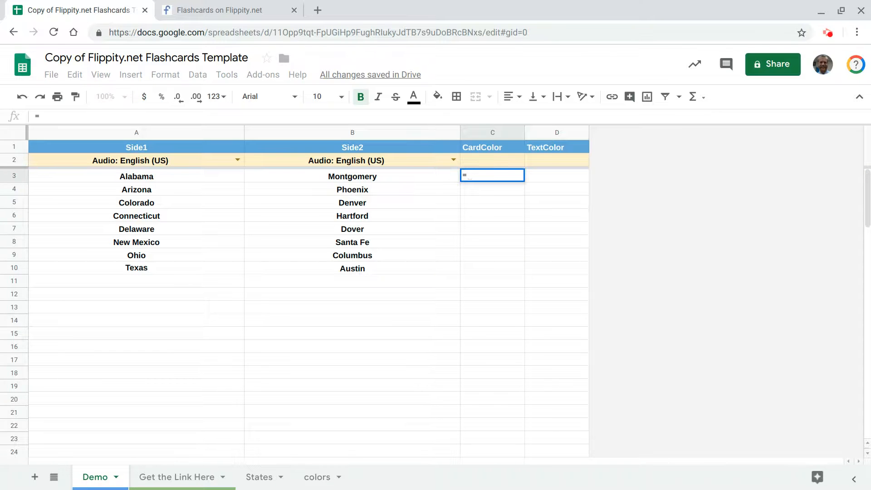
pyautogui.write('vlookup')
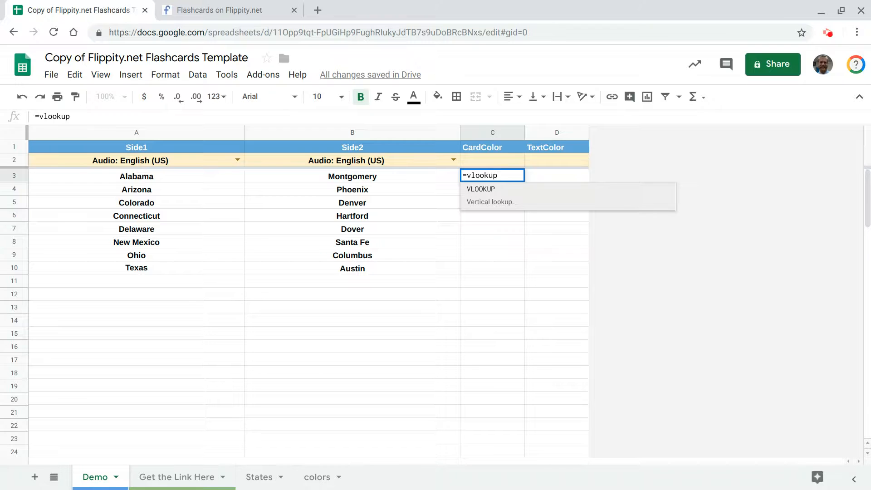
pyautogui.press('BackSpace')
pyautogui.press('BackSpace')
pyautogui.press('BackSpace')
pyautogui.press('BackSpace')
pyautogui.press('BackSpace')
pyautogui.press('BackSpace')
pyautogui.press('BackSpace')
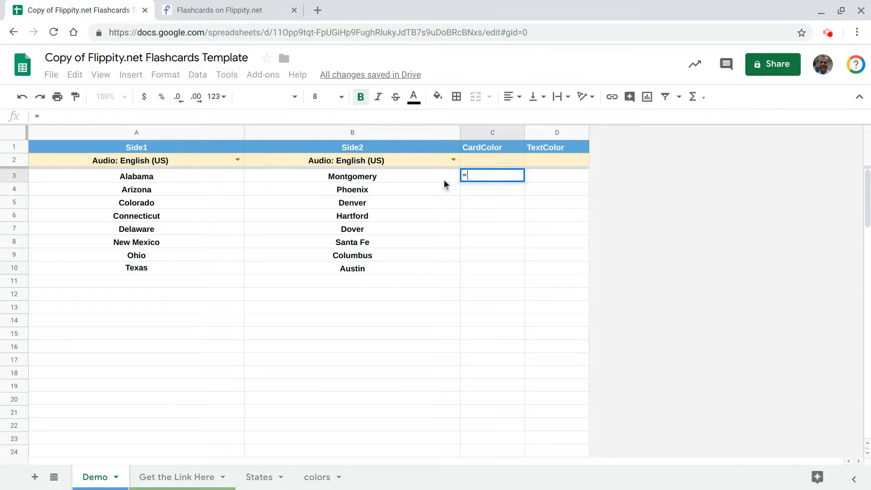
# Step: Build the opening of the C3 formula as =if(isblank(B3),"", so rows without a Side2 entry get no color
pyautogui.write('if(')
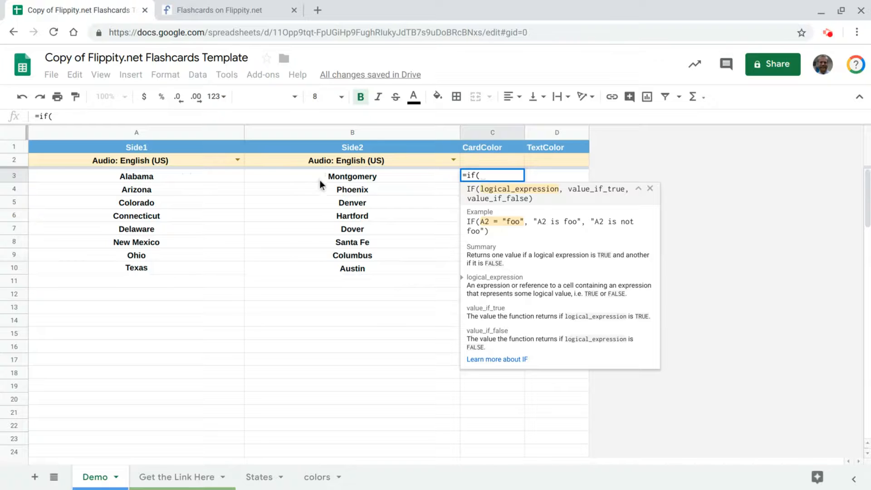
pyautogui.write('isb')
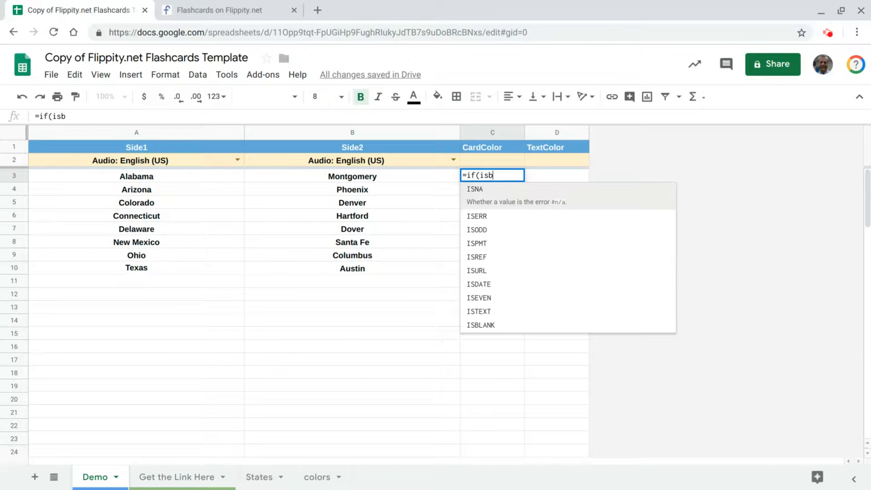
pyautogui.write('lank(')
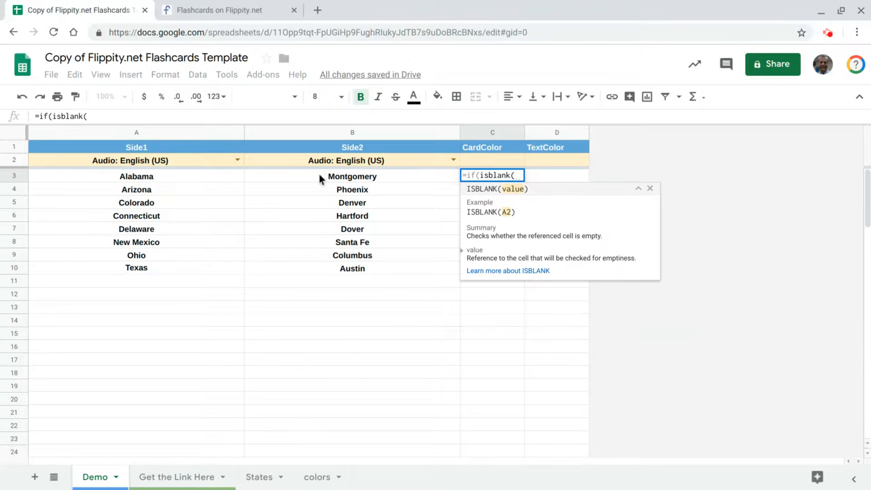
pyautogui.click(320, 173)
pyautogui.write('),')
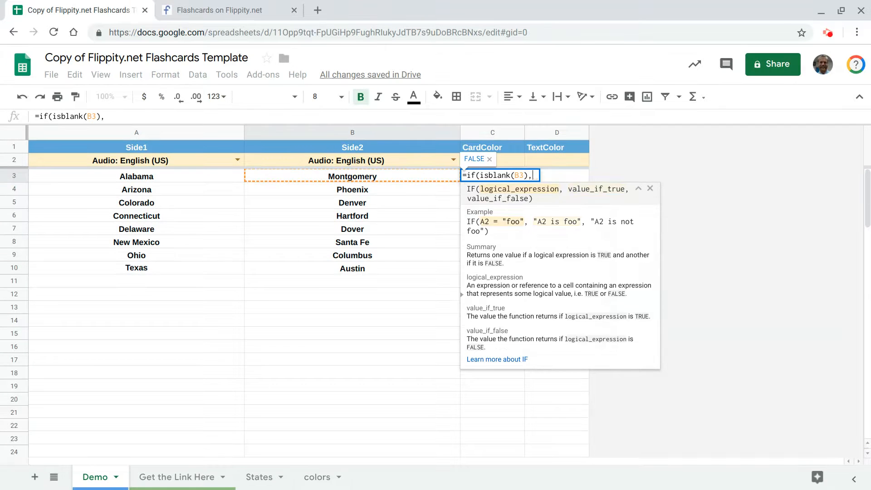
pyautogui.write('"",')
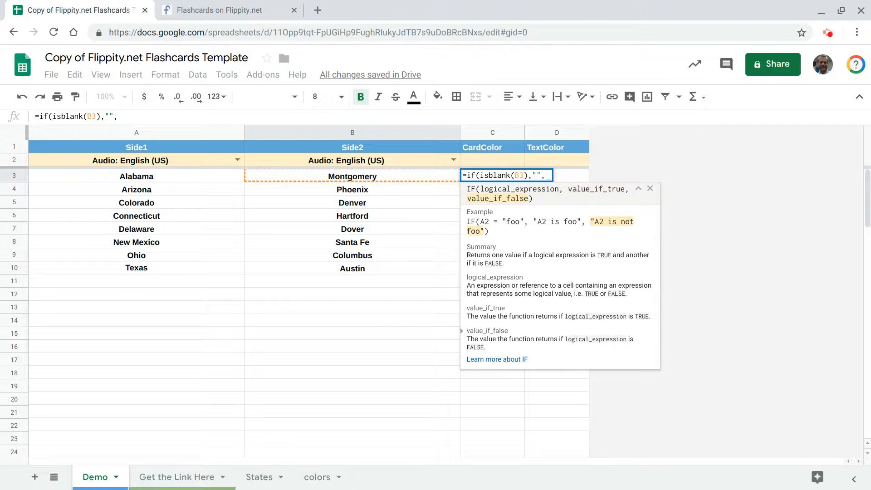
# Step: Add a vlookup as the formula's false value, using randbetween(1,7) as its search key
pyautogui.write('vlookup(')
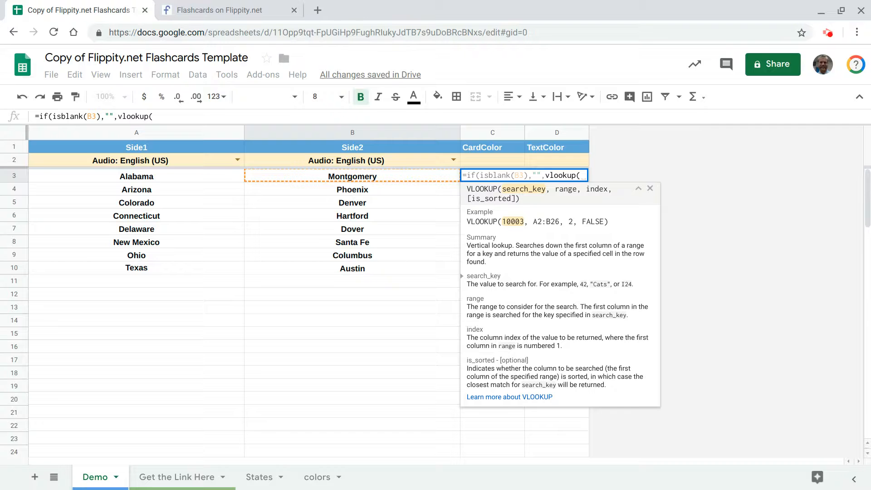
pyautogui.click(317, 477)
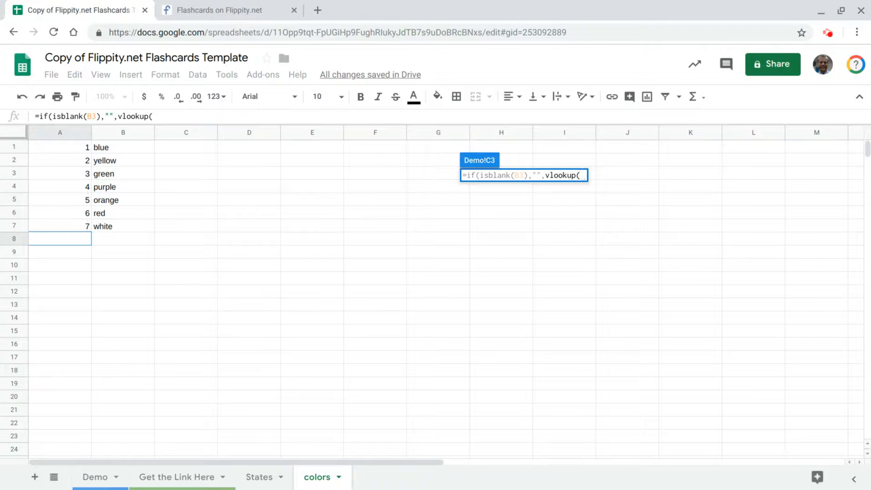
pyautogui.write('randbetwe')
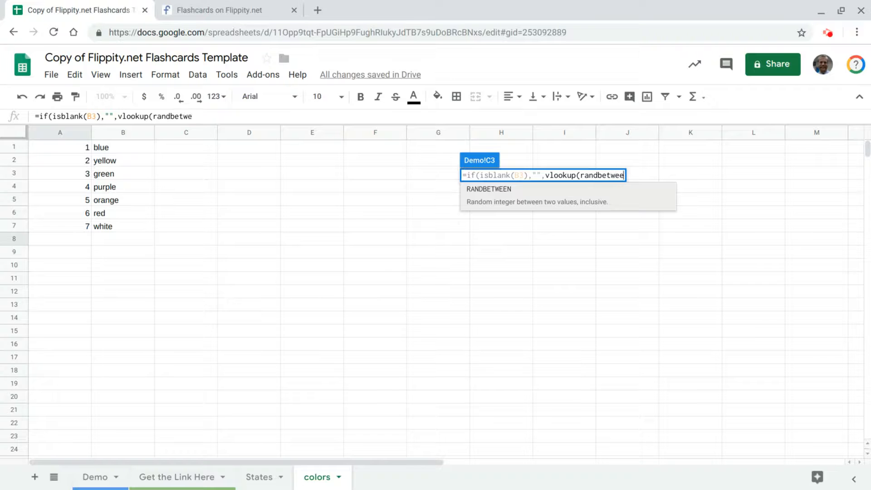
pyautogui.write('en(1,')
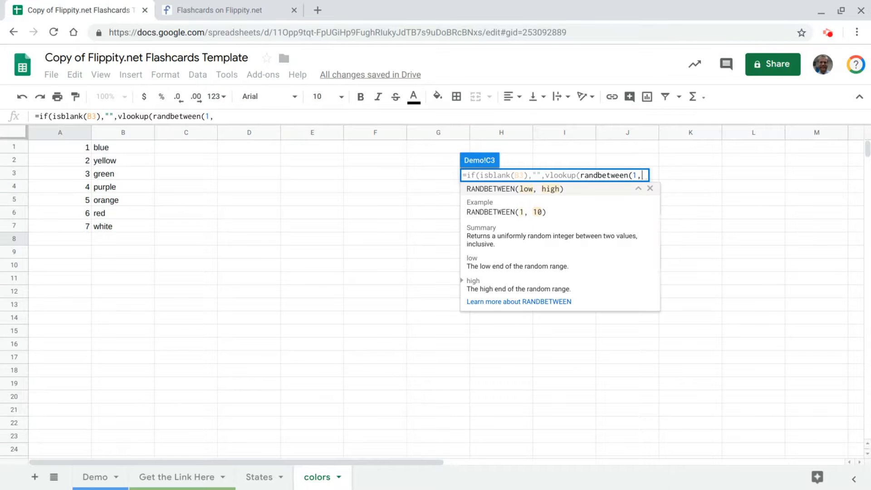
pyautogui.write('7)')
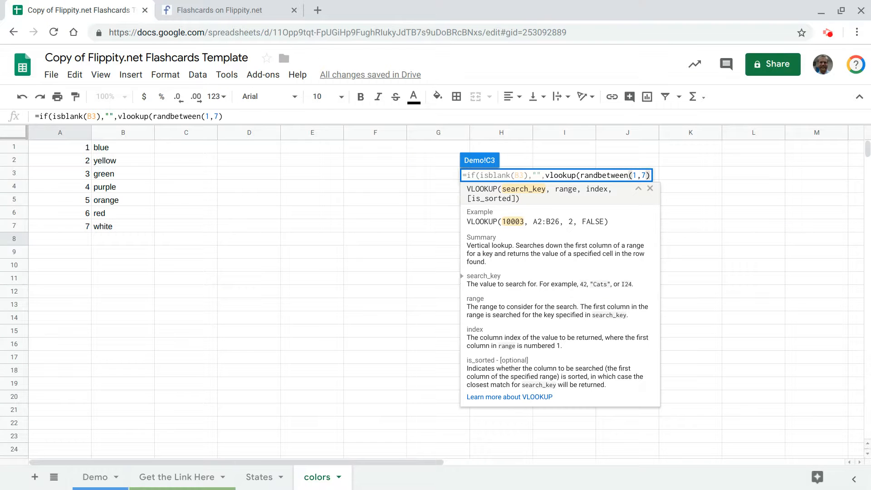
pyautogui.write(',')
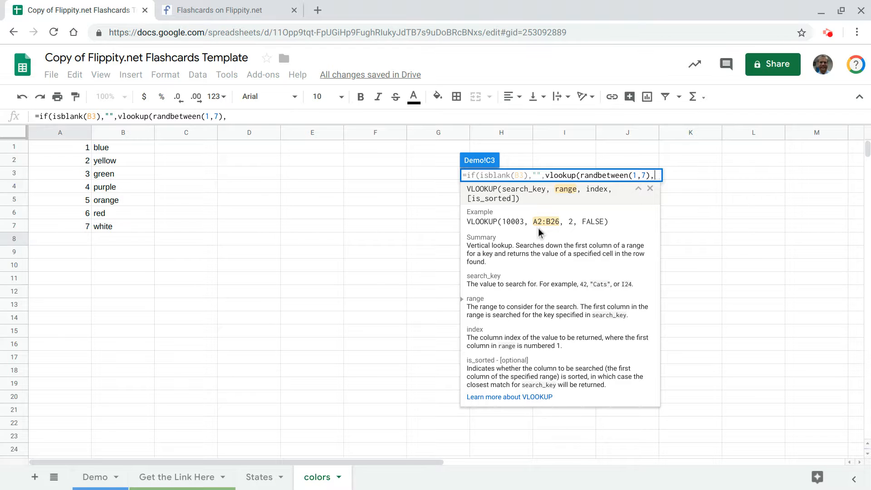
# Step: Complete the vlookup with range colors!A:B, index 2 and FALSE, and fill the C3 formula down the CardColor column to row 78
pyautogui.click(50, 132)
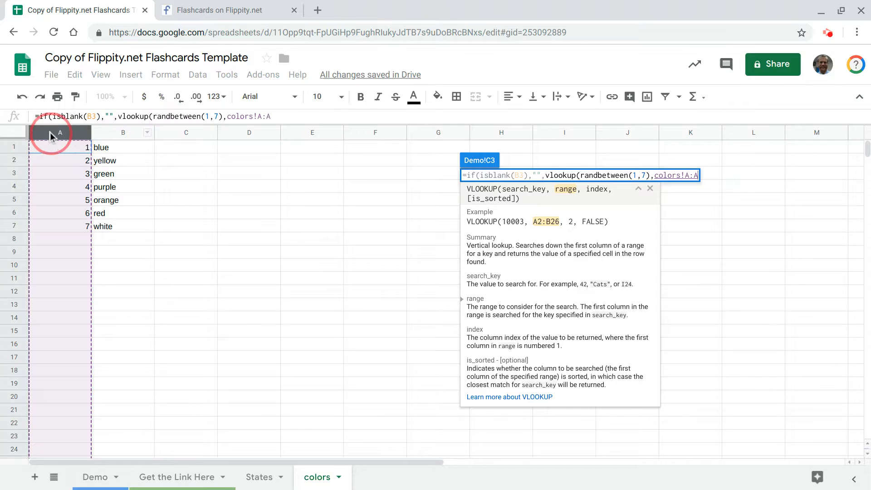
pyautogui.moveTo(89, 132); pyautogui.dragTo(108, 132)
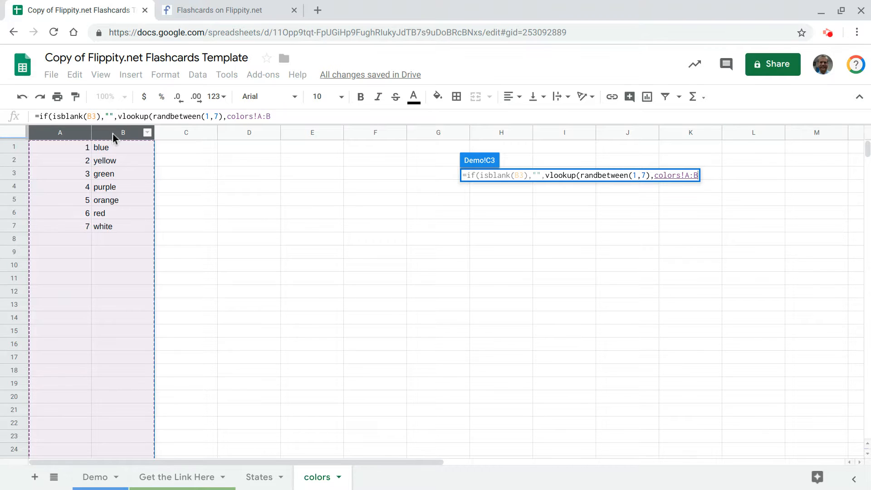
pyautogui.write(',')
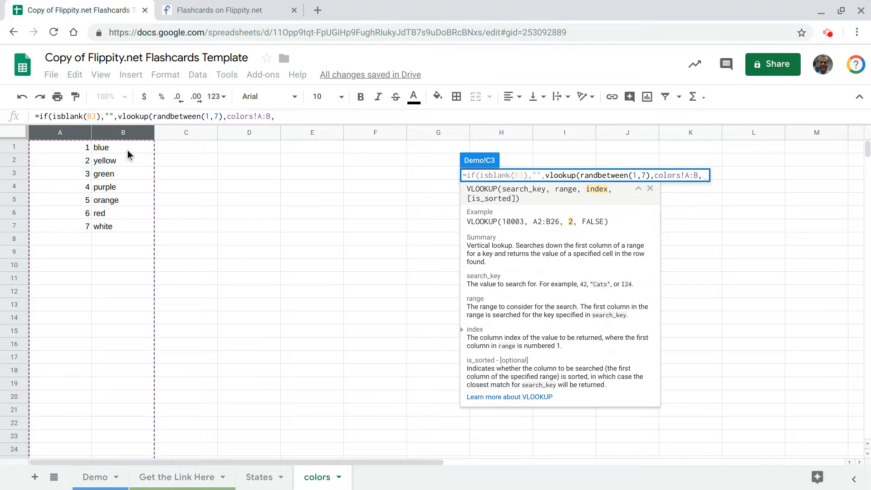
pyautogui.write('2,FA')
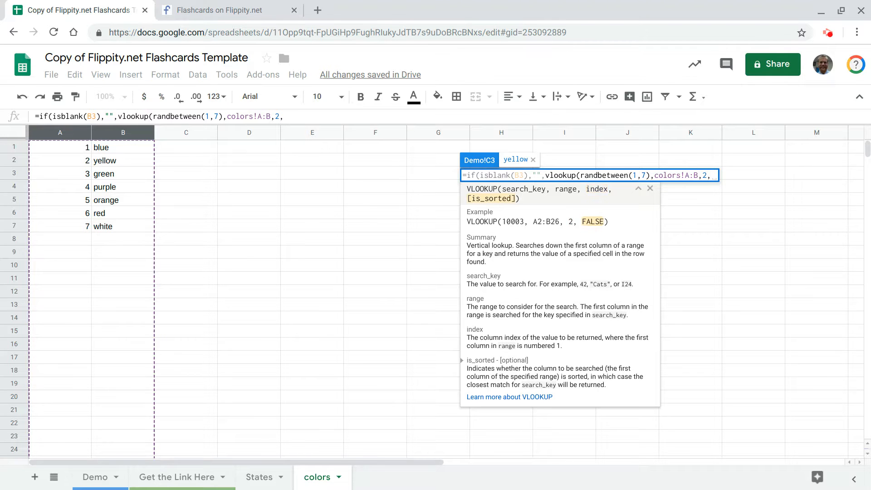
pyautogui.write('LSE')
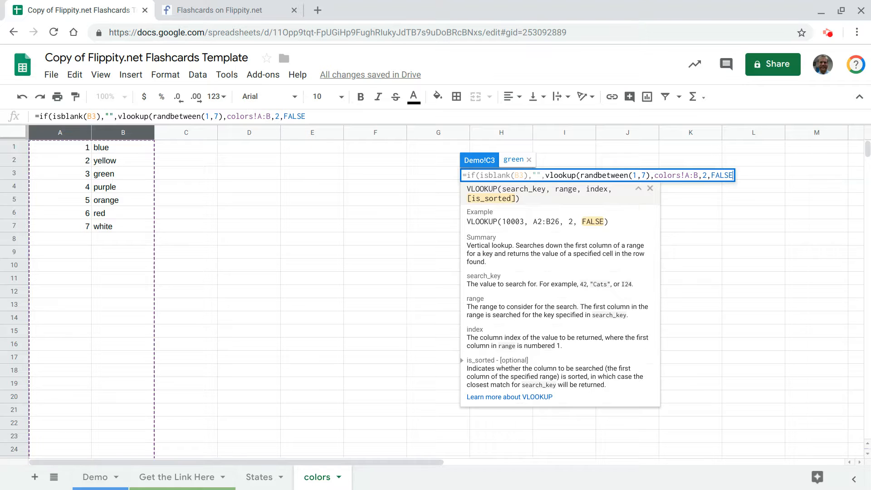
pyautogui.write(')')
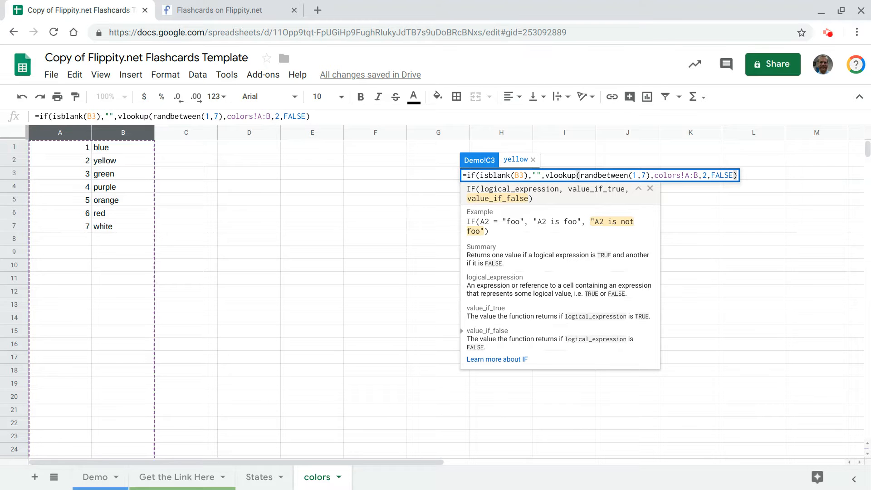
pyautogui.write(')')
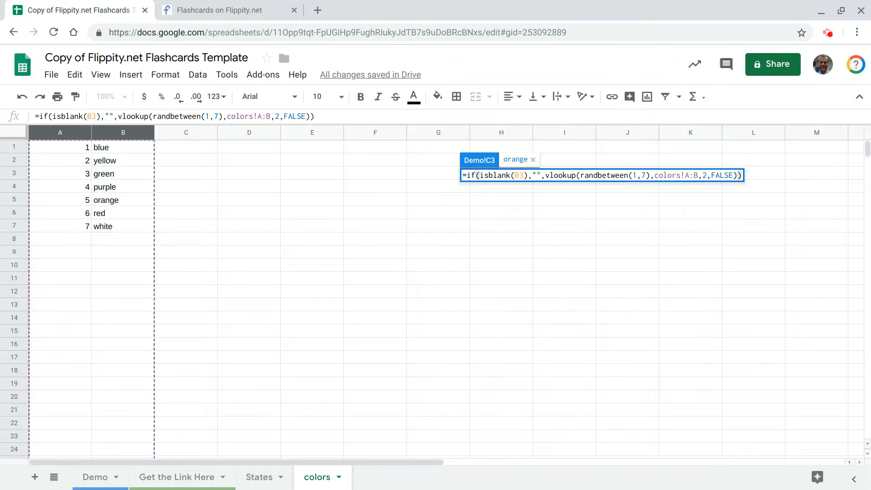
pyautogui.press('Return')
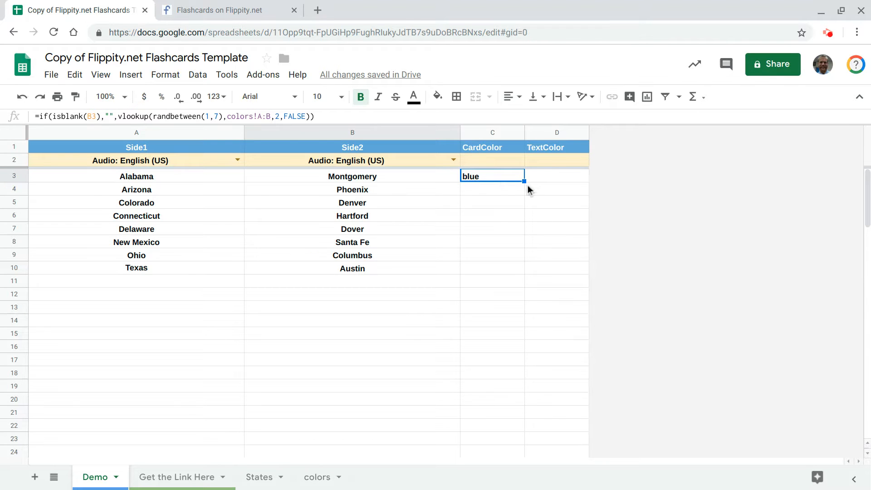
pyautogui.moveTo(524, 181); pyautogui.dragTo(509, 454)
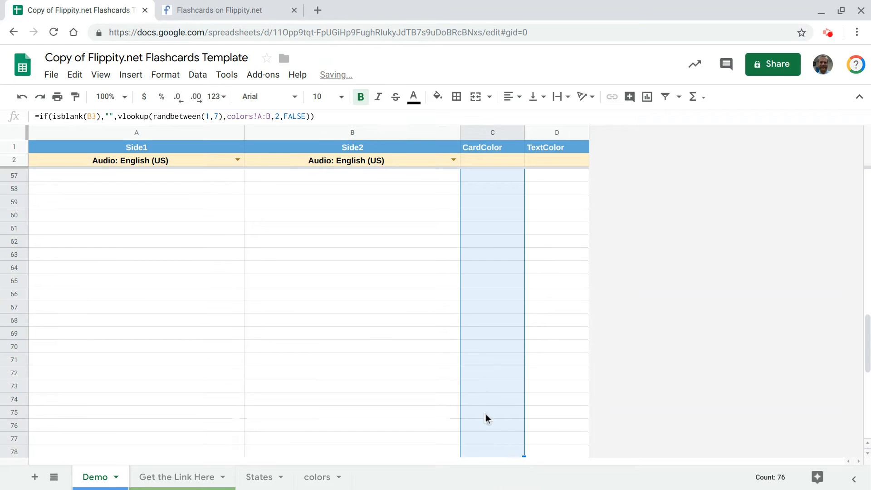
# Step: Untick Arizona and Alabama on the States sheet and go back to the Demo sheet to review the card colors
pyautogui.scroll(15, 485, 414)
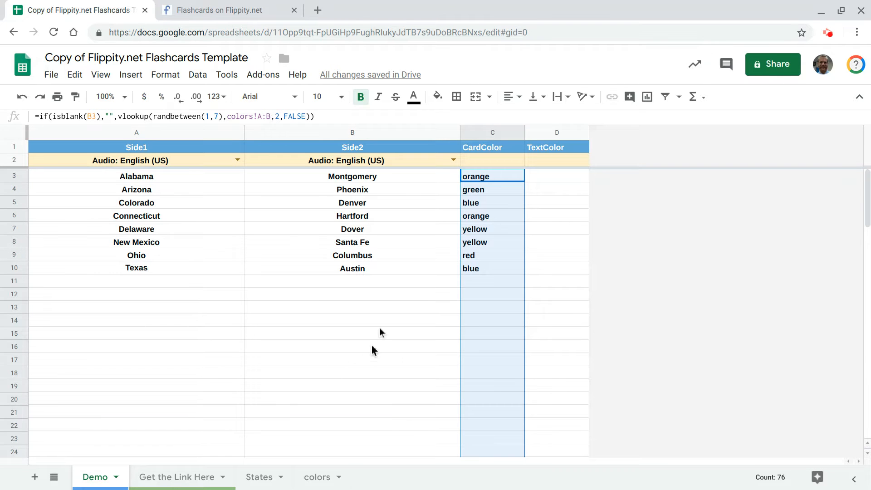
pyautogui.click(318, 481)
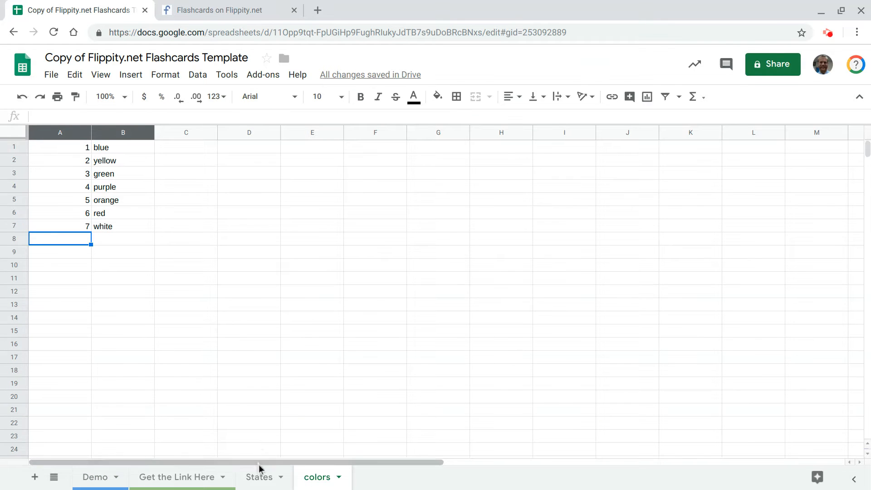
pyautogui.click(260, 477)
pyautogui.click(61, 188)
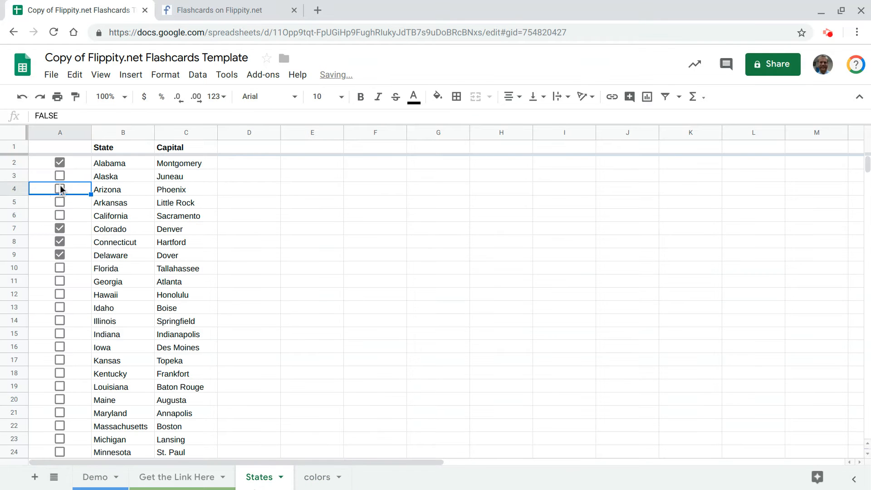
pyautogui.click(60, 163)
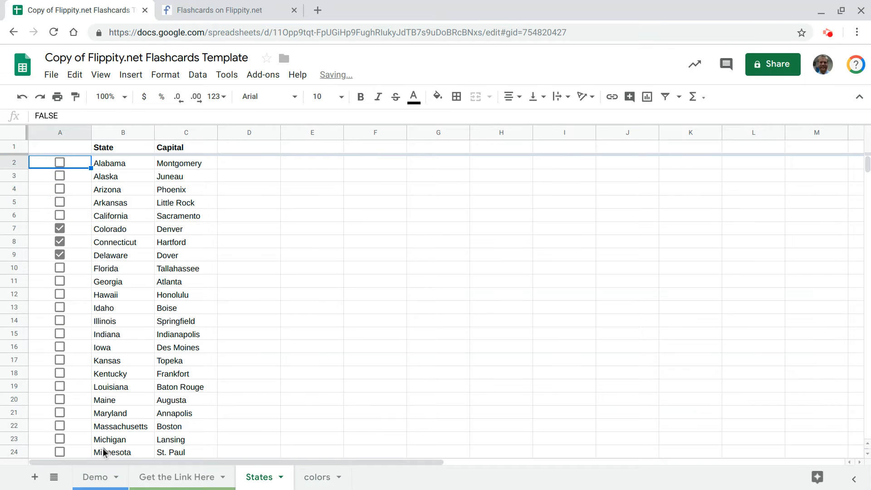
pyautogui.click(97, 476)
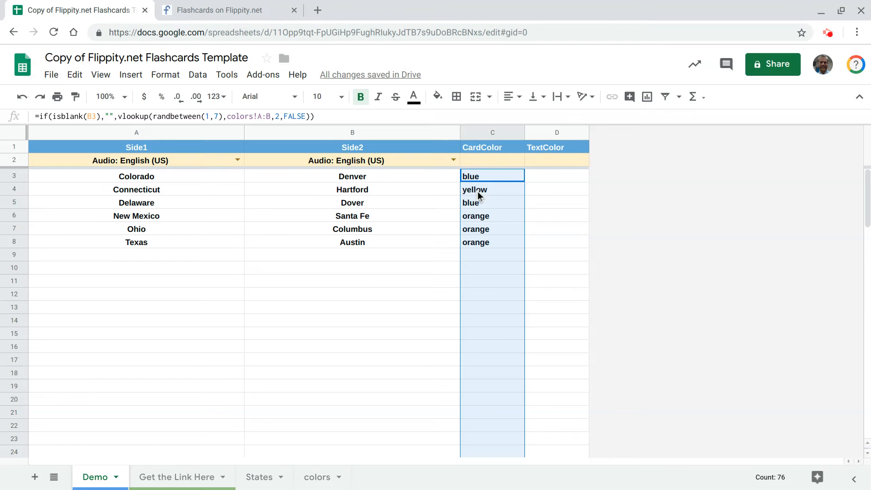
# Step: Reload the Flippity flashcards page and advance through the cards to New Mexico to check their colors
pyautogui.click(231, 8)
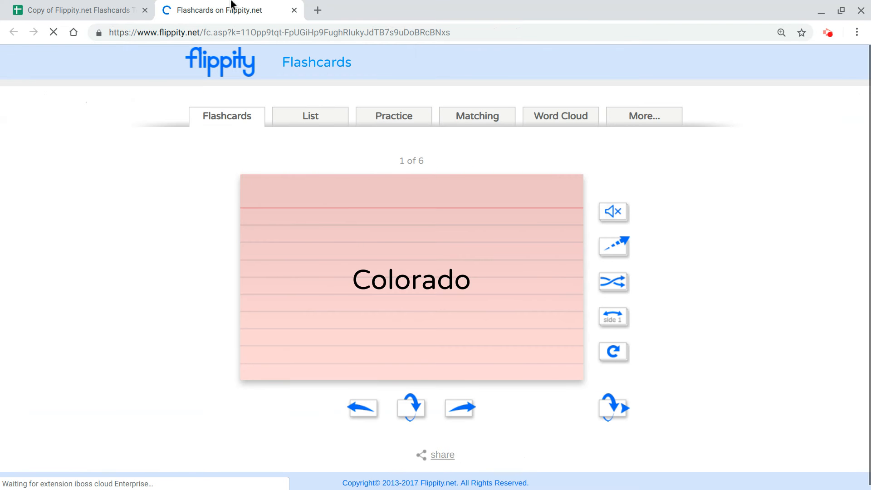
pyautogui.click(617, 406)
pyautogui.click(618, 407)
pyautogui.click(618, 406)
pyautogui.click(619, 406)
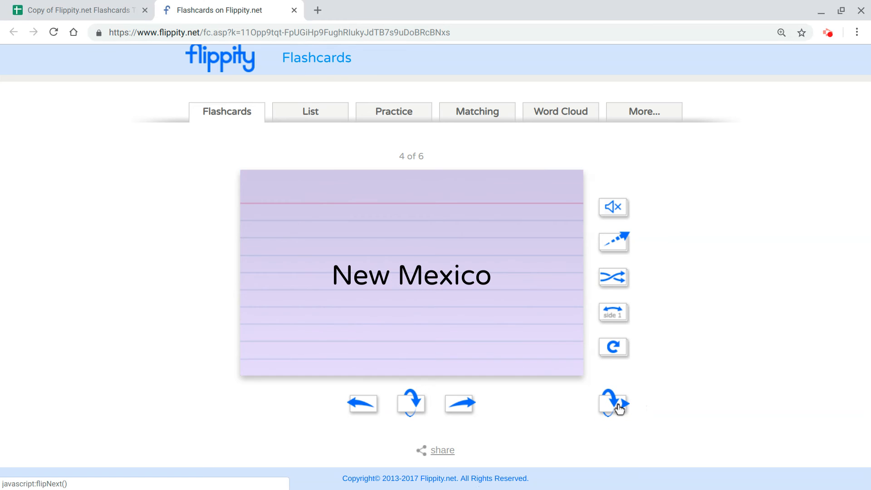
# Step: Return to the flashcards spreadsheet and select D3, the first TextColor cell of the Demo sheet
pyautogui.click(82, 10)
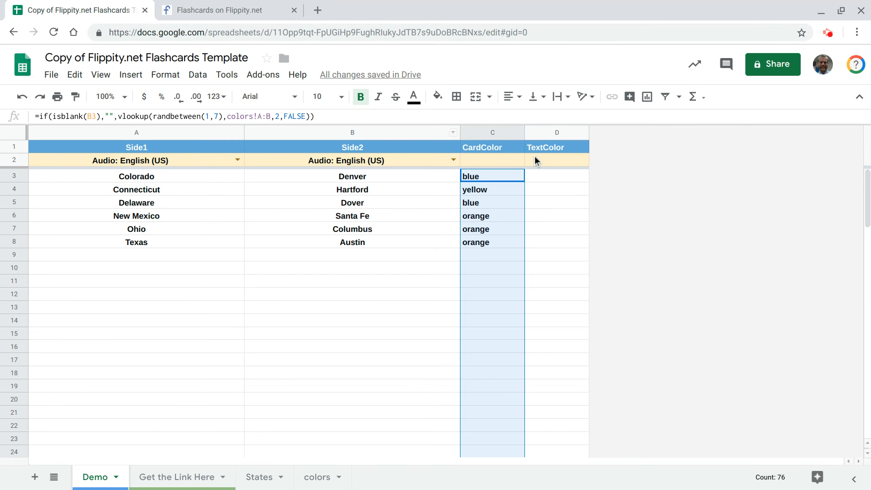
pyautogui.click(547, 177)
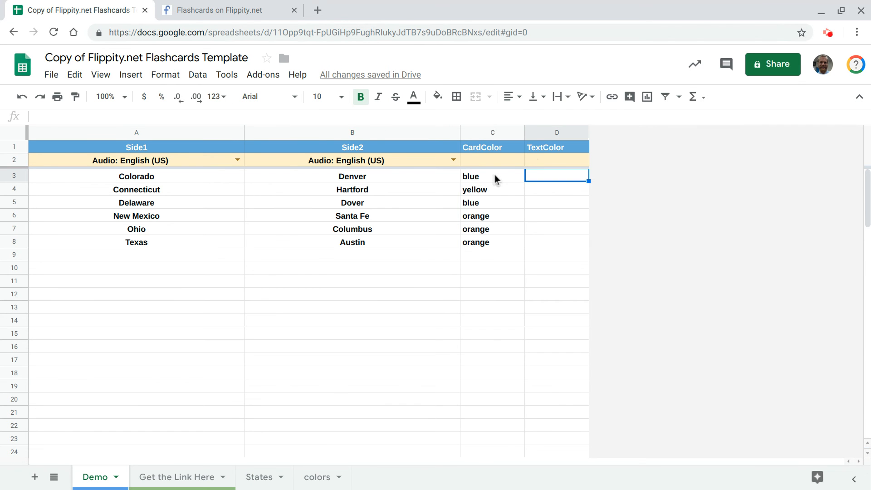
pyautogui.click(495, 177)
pyautogui.click(549, 180)
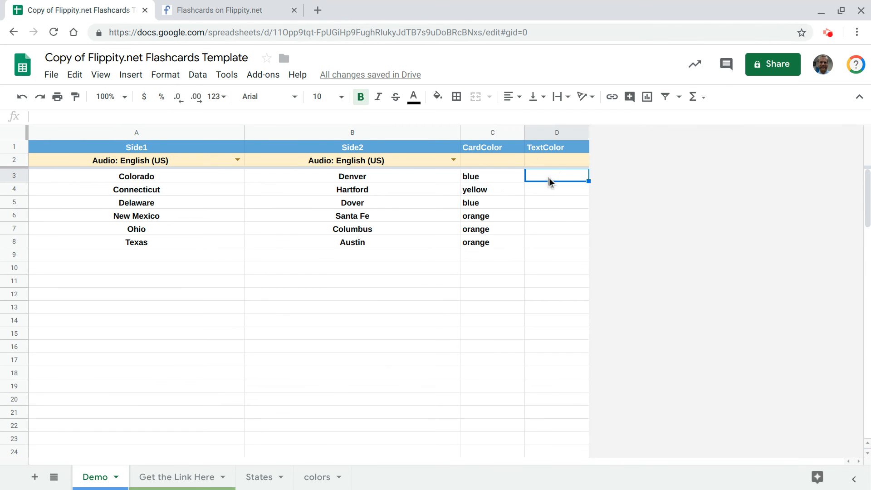